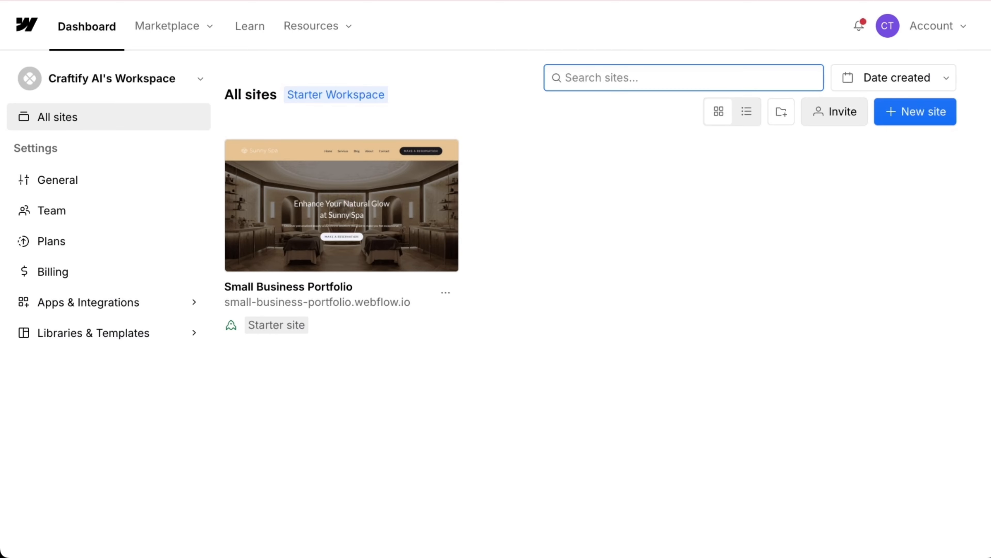
{"action": "left_click", "coordinate": [94, 312]}
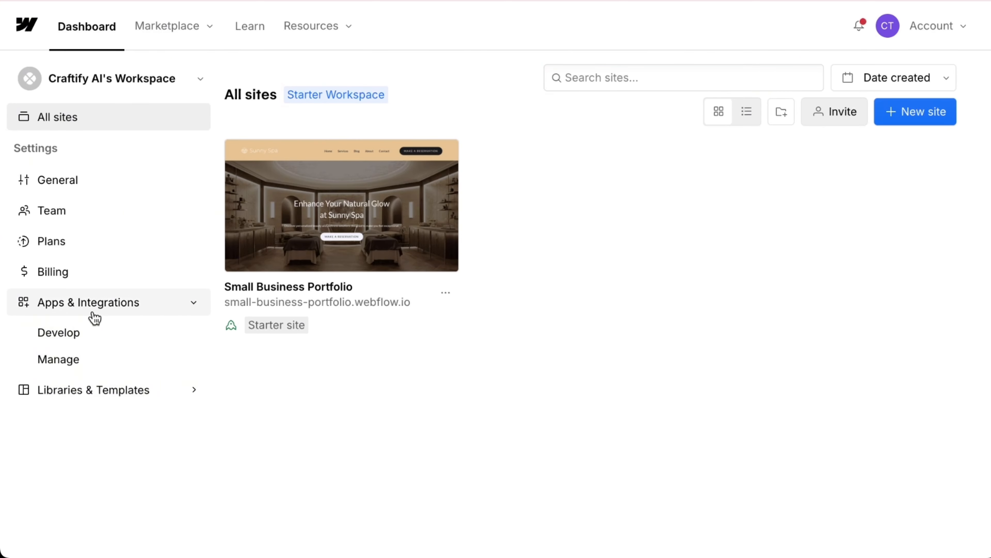
{"action": "left_click", "coordinate": [77, 362]}
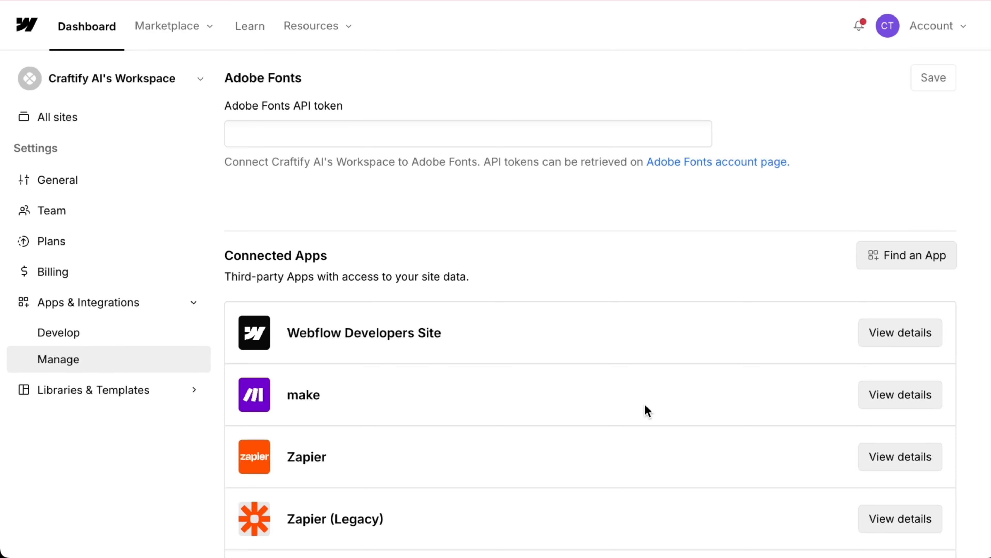
{"action": "scroll", "coordinate": [420, 363], "scroll_direction": "down", "scroll_amount": 3}
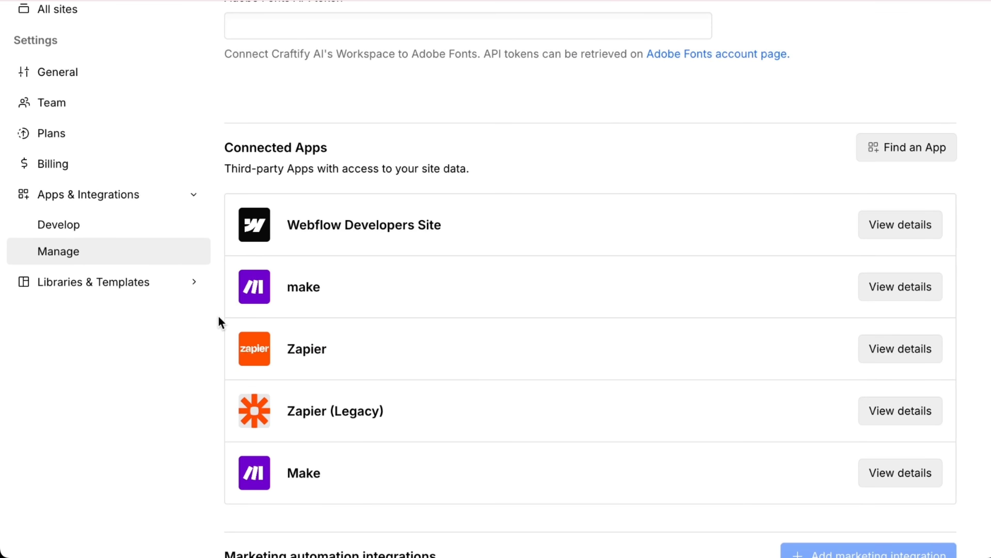
{"action": "scroll", "coordinate": [642, 385], "scroll_direction": "up", "scroll_amount": 1}
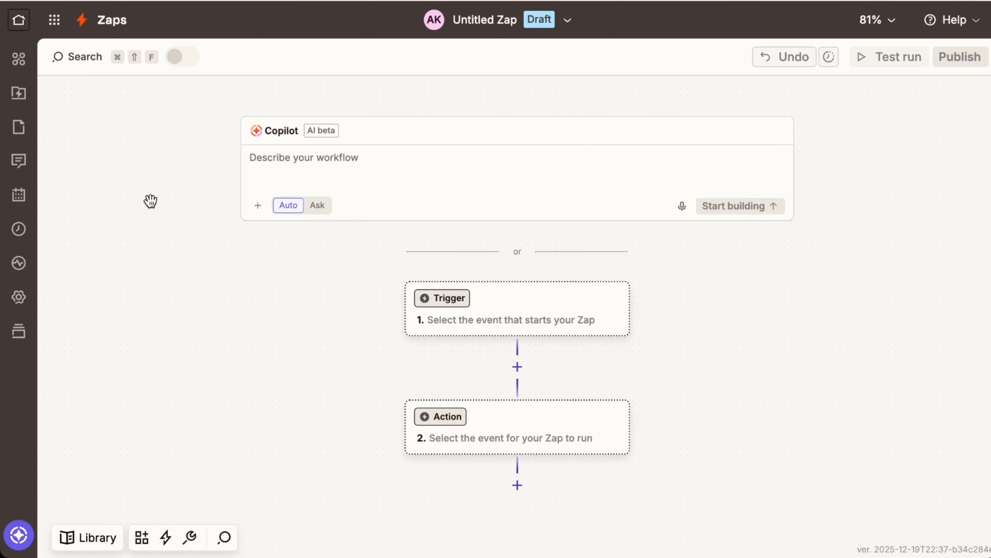
- Set the trigger to CraftifyAI's New Craft event, connected to the team CraftifyAI account
{"action": "left_click", "coordinate": [503, 330]}
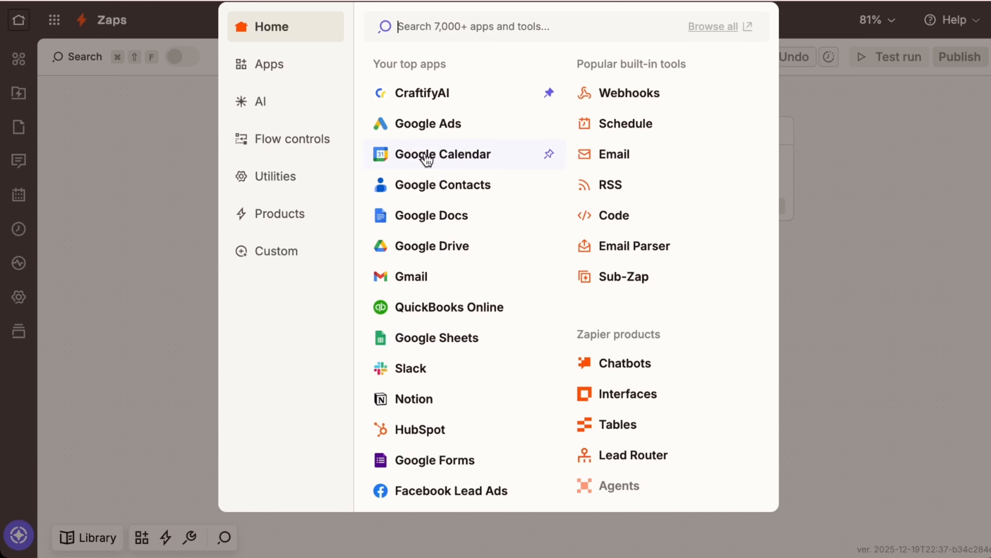
{"action": "left_click", "coordinate": [426, 100]}
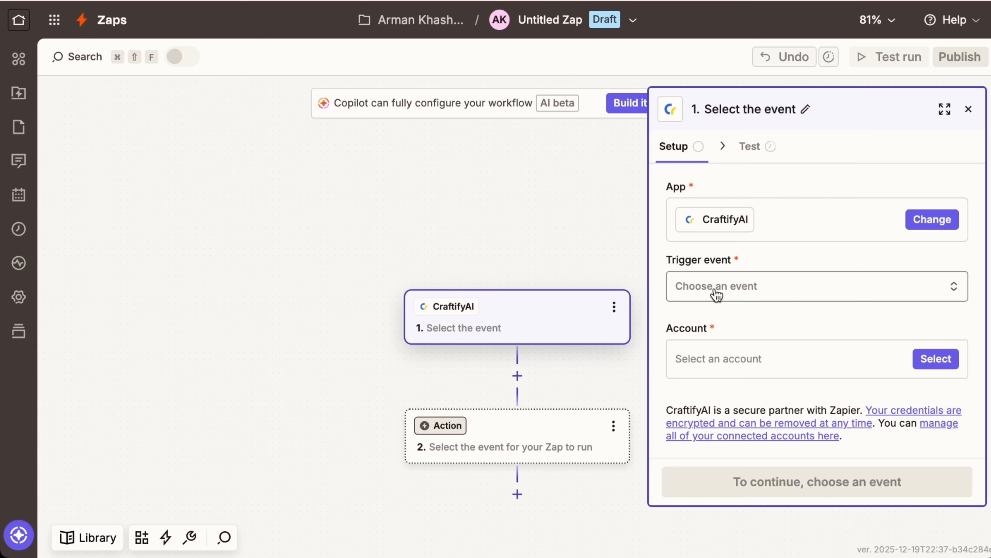
{"action": "left_click", "coordinate": [924, 289]}
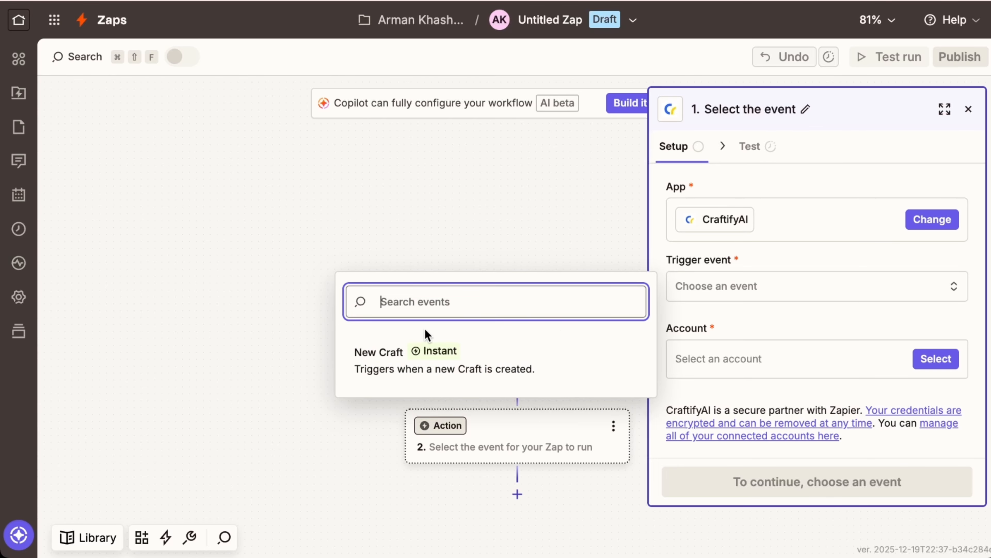
{"action": "left_click", "coordinate": [429, 368]}
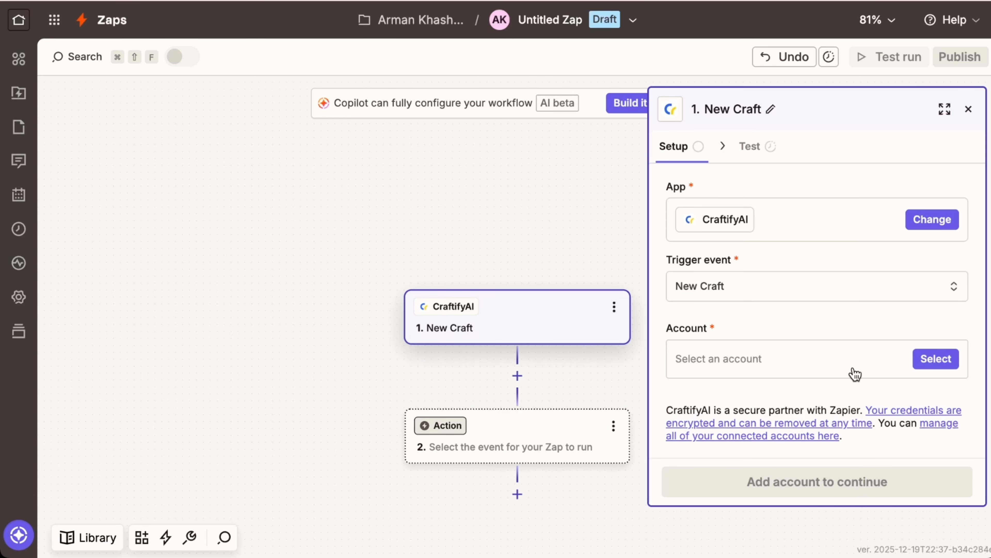
{"action": "left_click", "coordinate": [949, 361]}
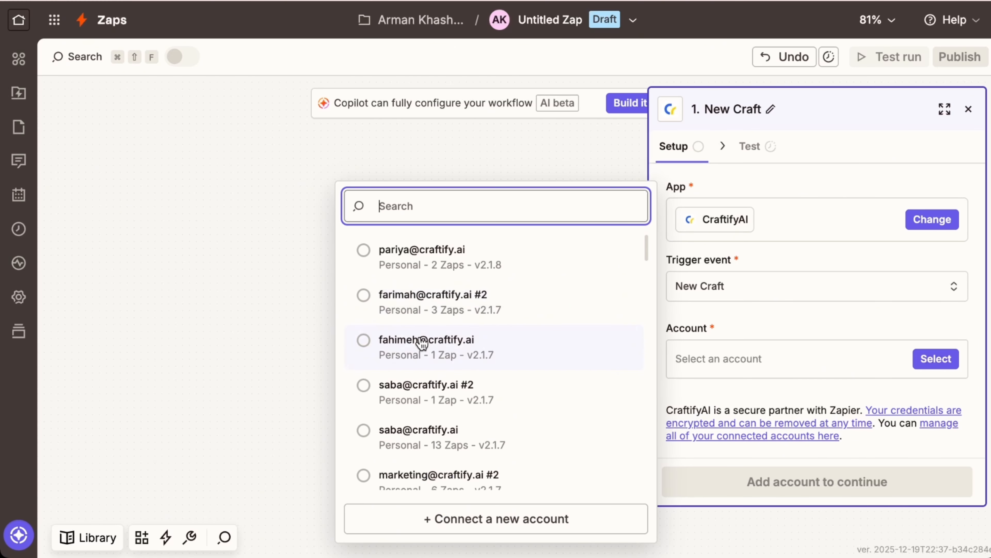
{"action": "type", "text": "team"}
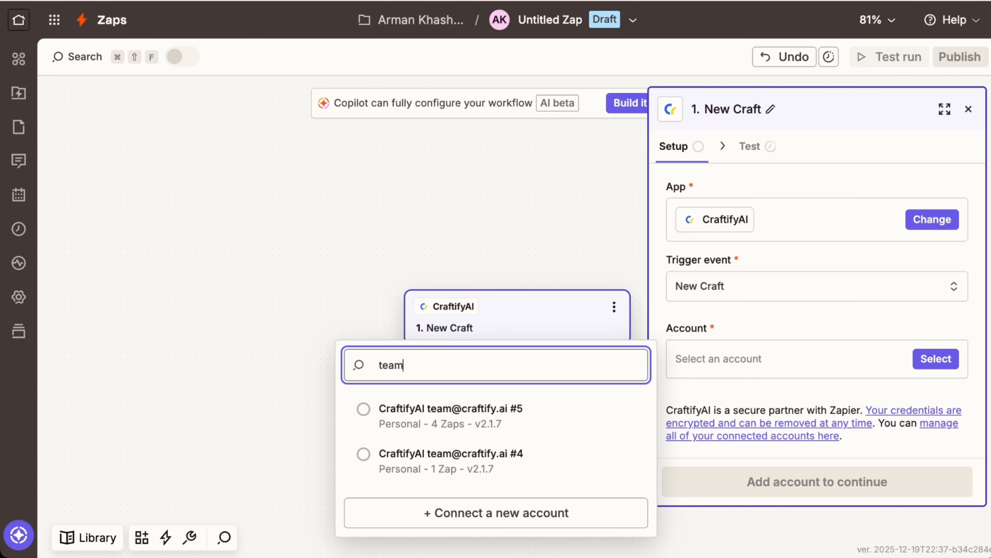
{"action": "left_click", "coordinate": [363, 415]}
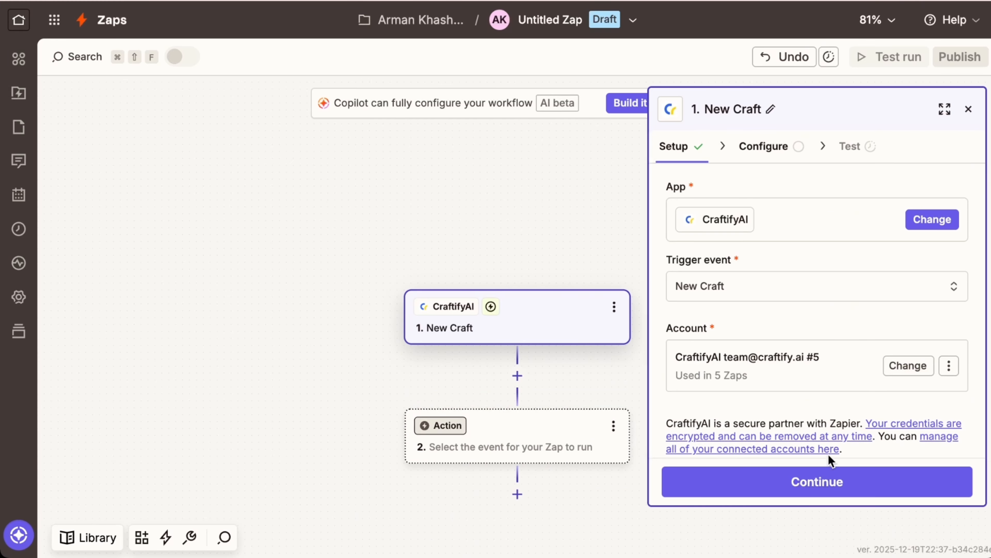
{"action": "left_click", "coordinate": [821, 498]}
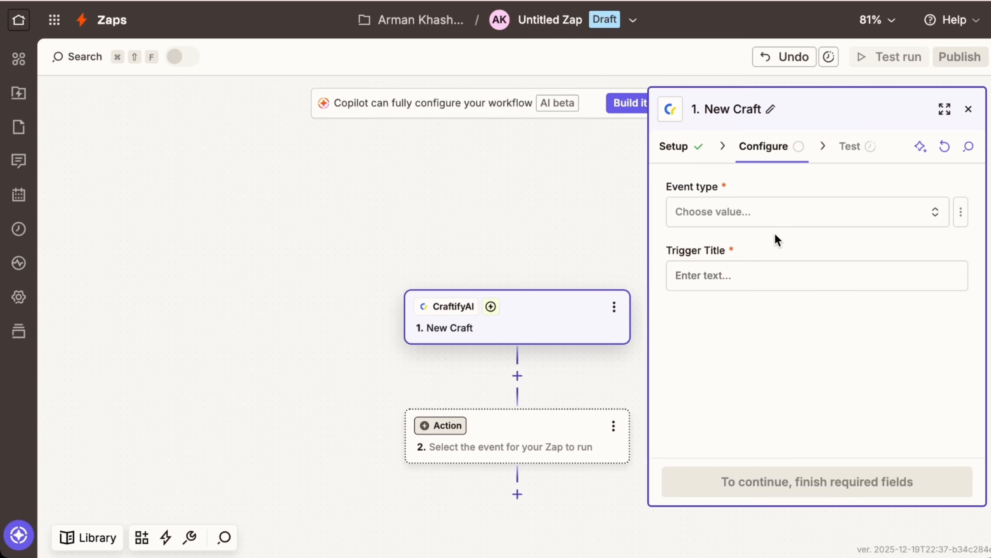
- Set the trigger event type to New Blog Post and title it 'Craftify to Webflow - Blog'
{"action": "left_click", "coordinate": [806, 225]}
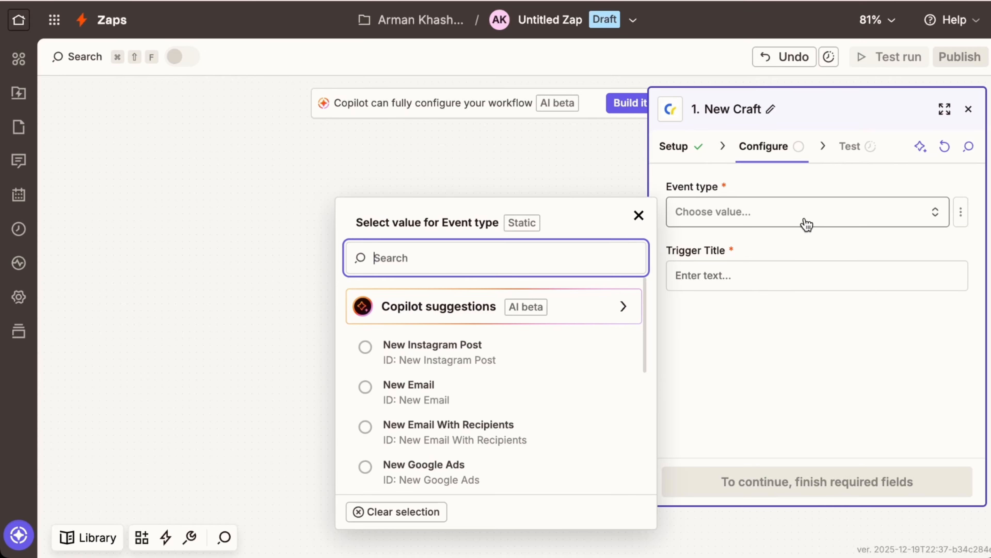
{"action": "type", "text": "blo"}
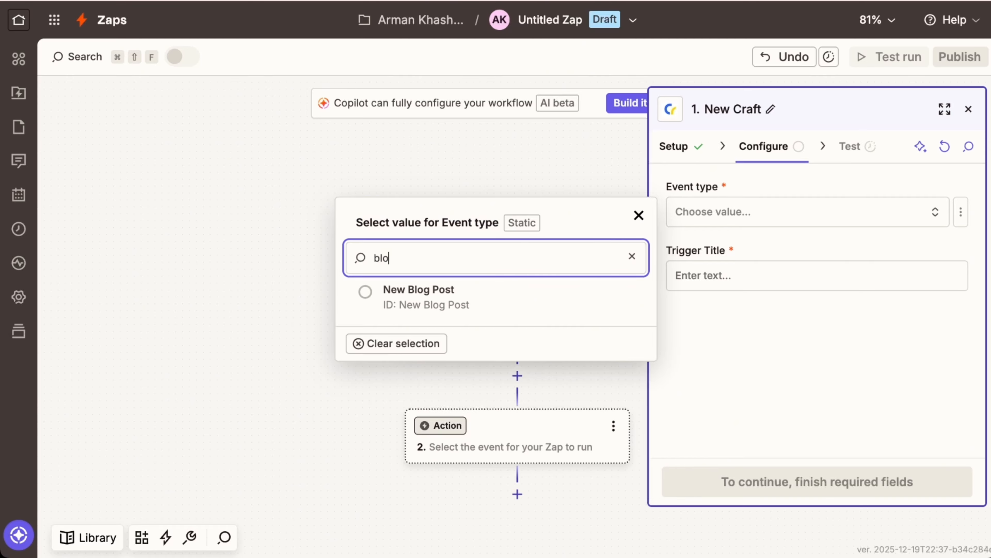
{"action": "left_click", "coordinate": [426, 300]}
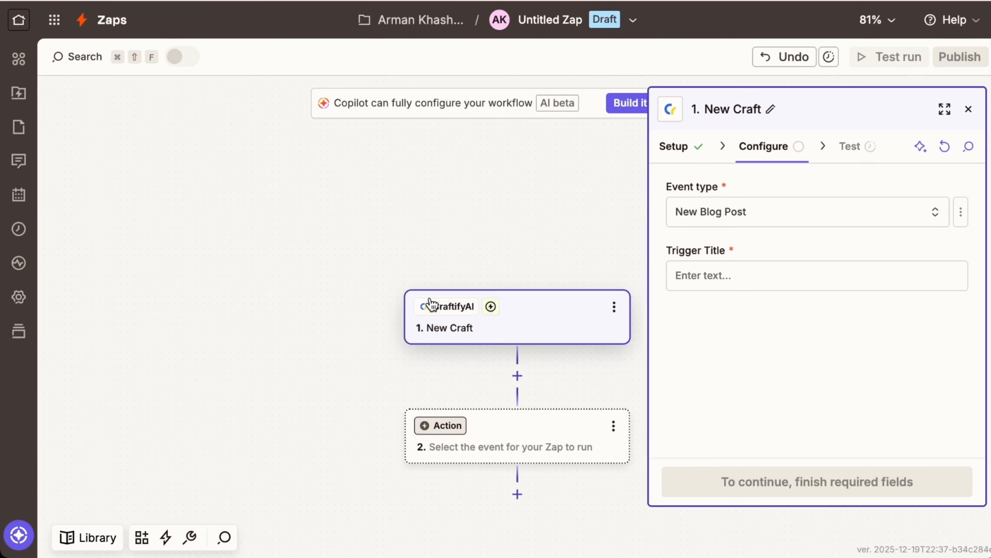
{"action": "left_click", "coordinate": [779, 283]}
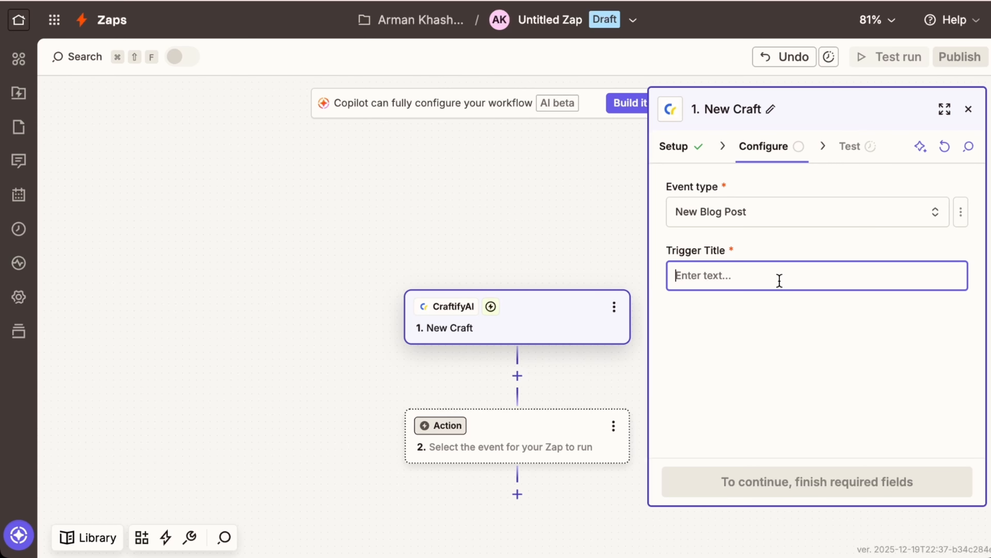
{"action": "type", "text": "Craftify to Webflow - Blog"}
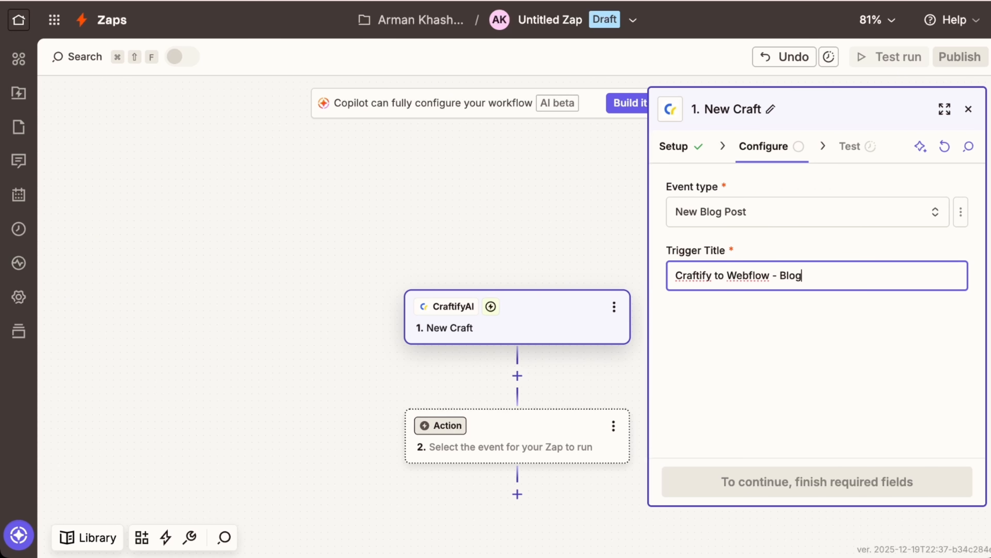
{"action": "left_click", "coordinate": [833, 488]}
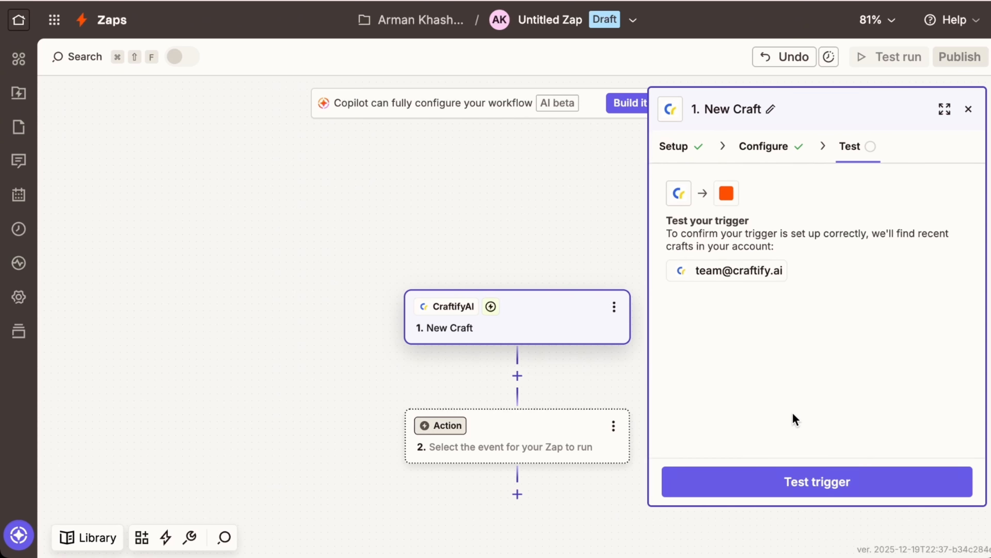
- Run the trigger test and continue with the Craft A sample record
{"action": "left_click", "coordinate": [788, 481]}
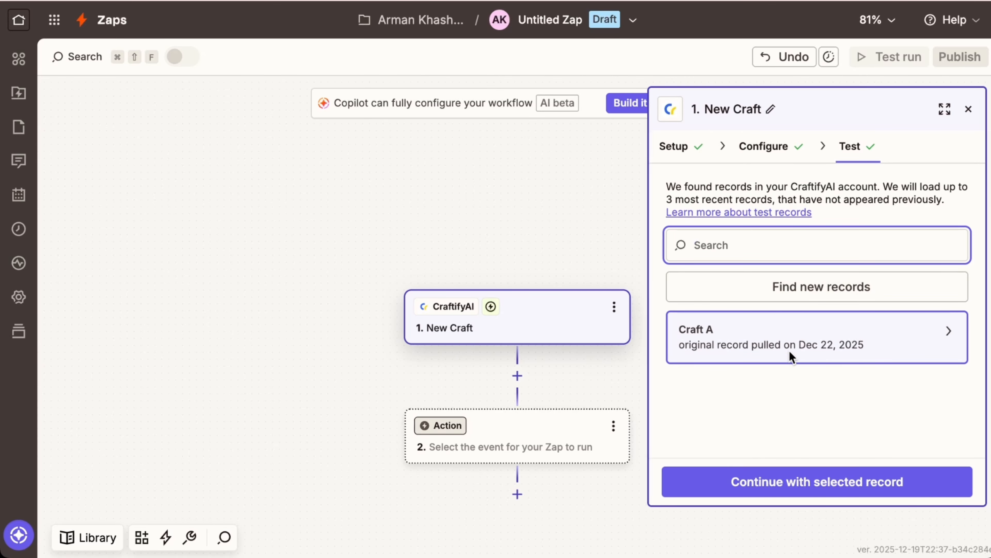
{"action": "mouse_move", "coordinate": [797, 355]}
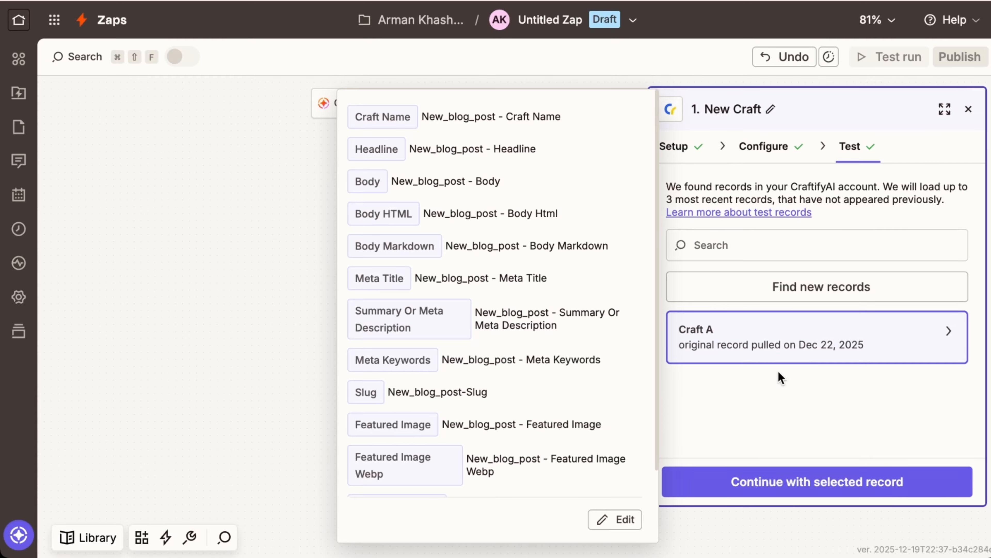
{"action": "left_click", "coordinate": [843, 481]}
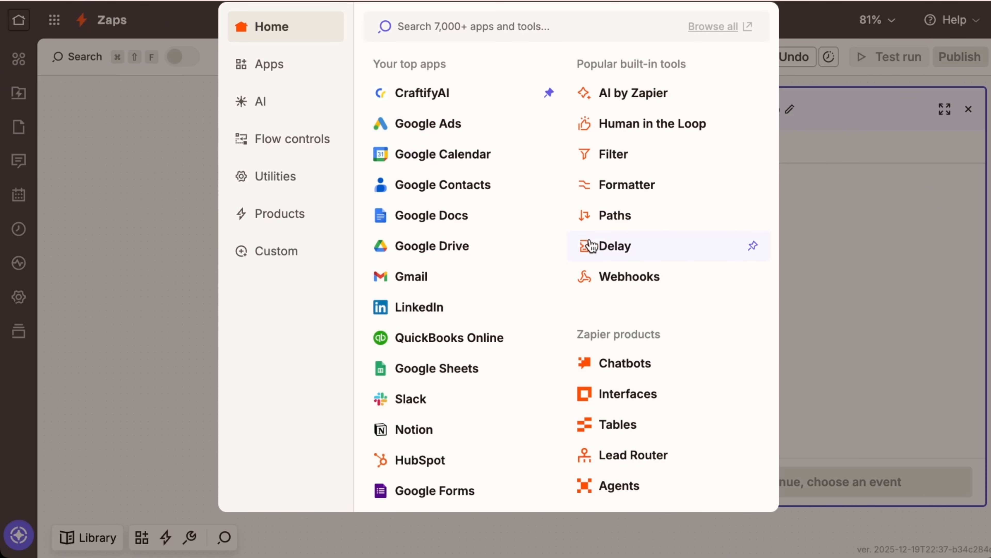
- Make the action step Webflow's Create Item, connected to the team Webflow account
{"action": "type", "text": "webflo"}
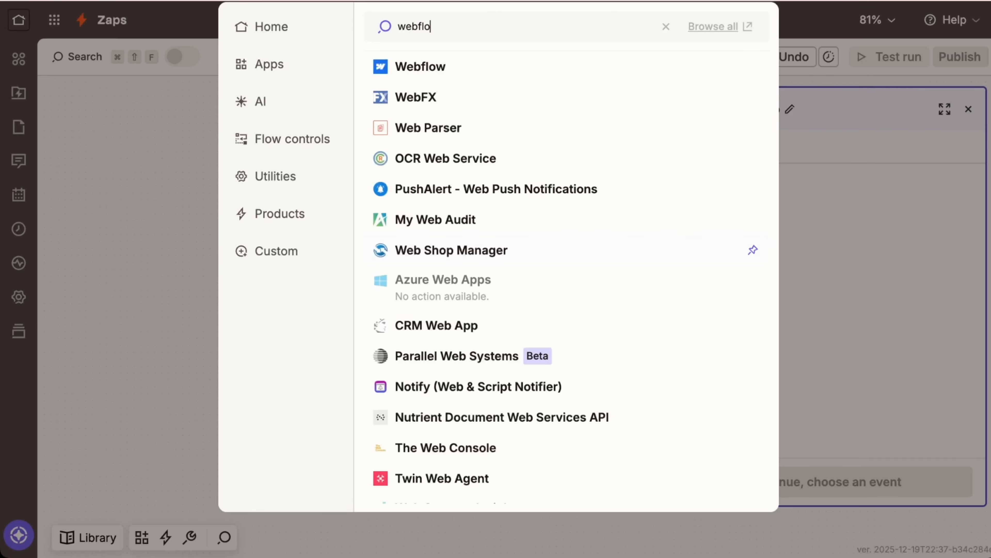
{"action": "left_click", "coordinate": [428, 74]}
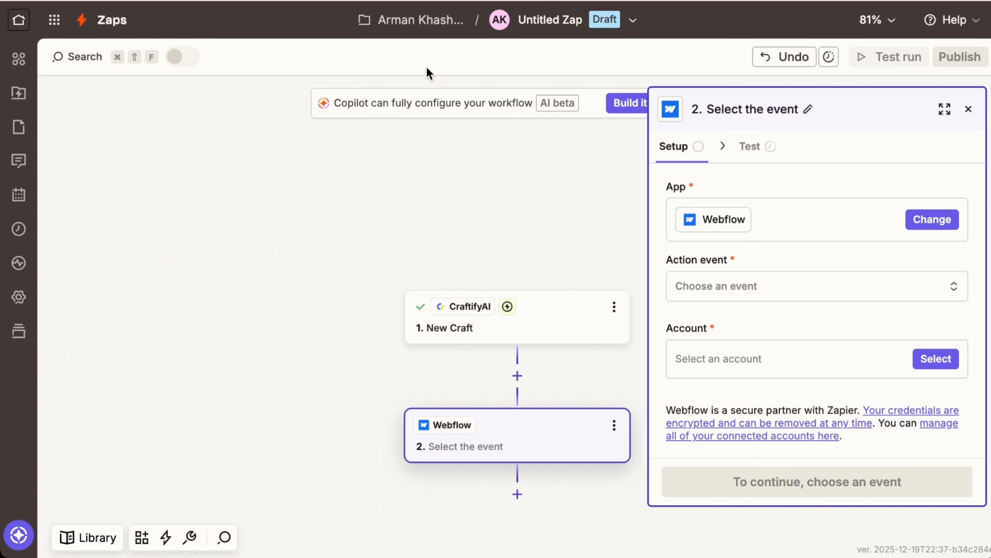
{"action": "left_click", "coordinate": [816, 296]}
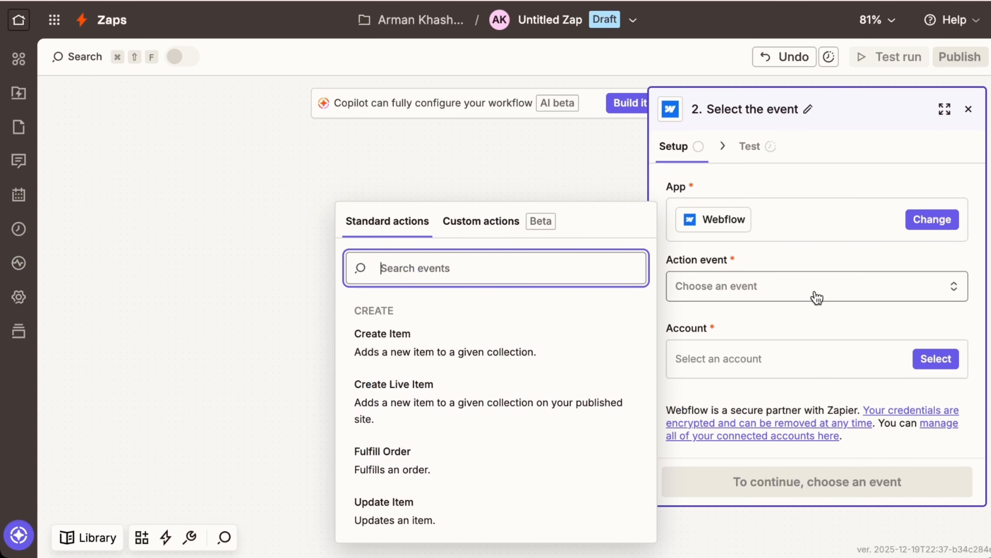
{"action": "left_click", "coordinate": [433, 348]}
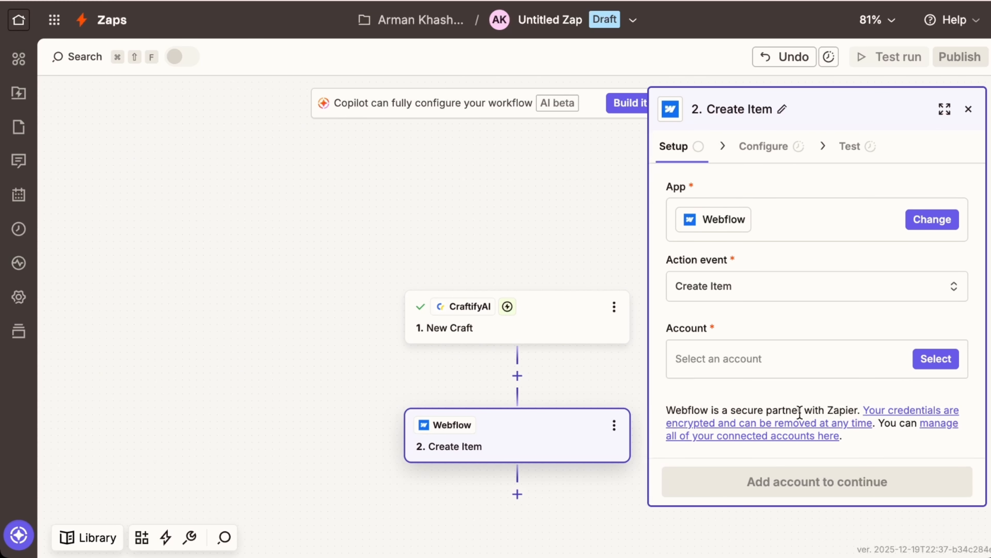
{"action": "left_click", "coordinate": [928, 365]}
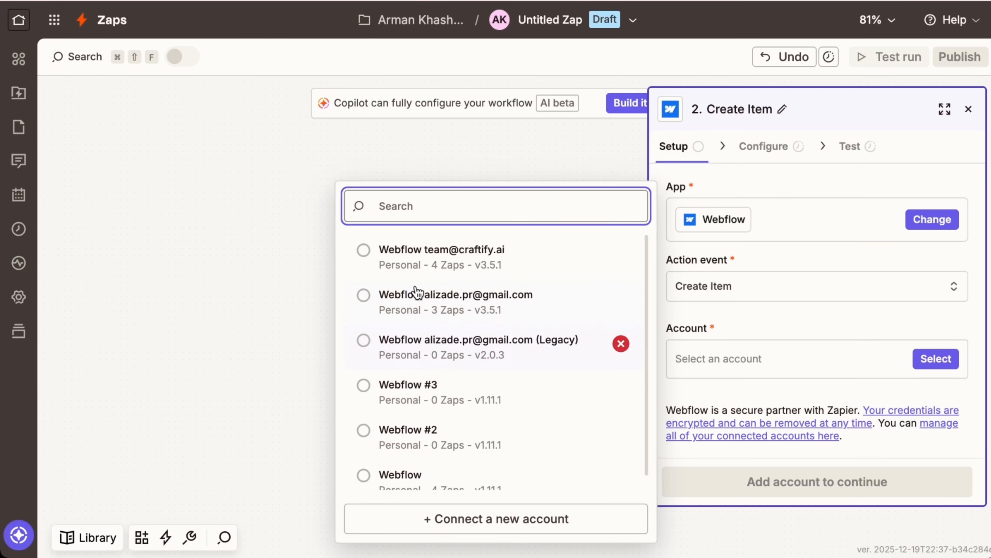
{"action": "left_click", "coordinate": [364, 252]}
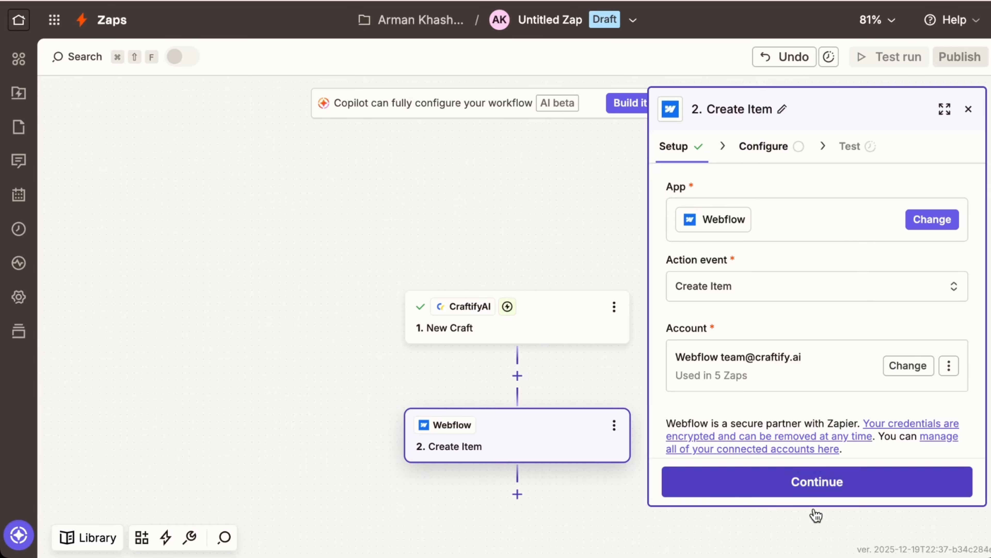
{"action": "left_click", "coordinate": [820, 480]}
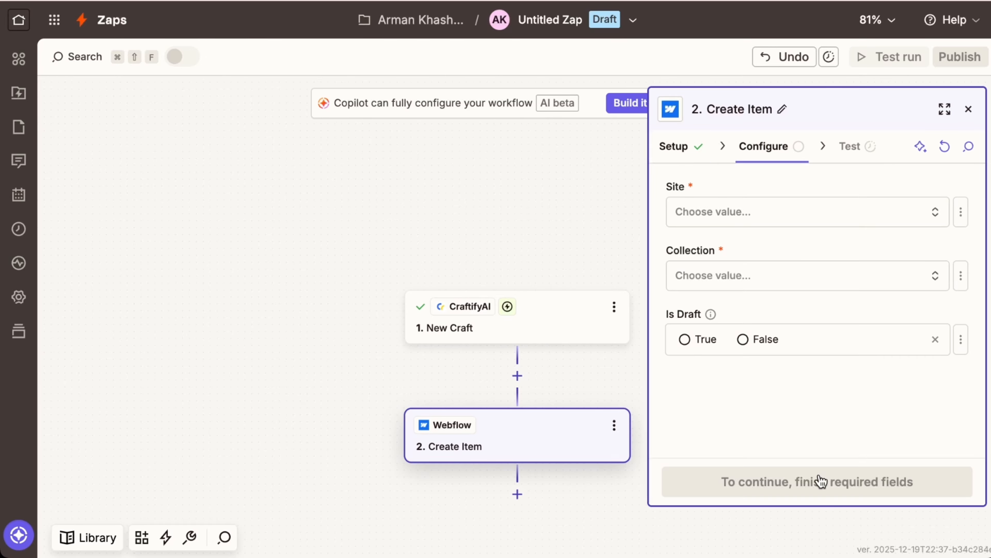
- Target the Small Business Portfolio site's Blog Posts collection and set Is Draft to False
{"action": "left_click", "coordinate": [865, 217]}
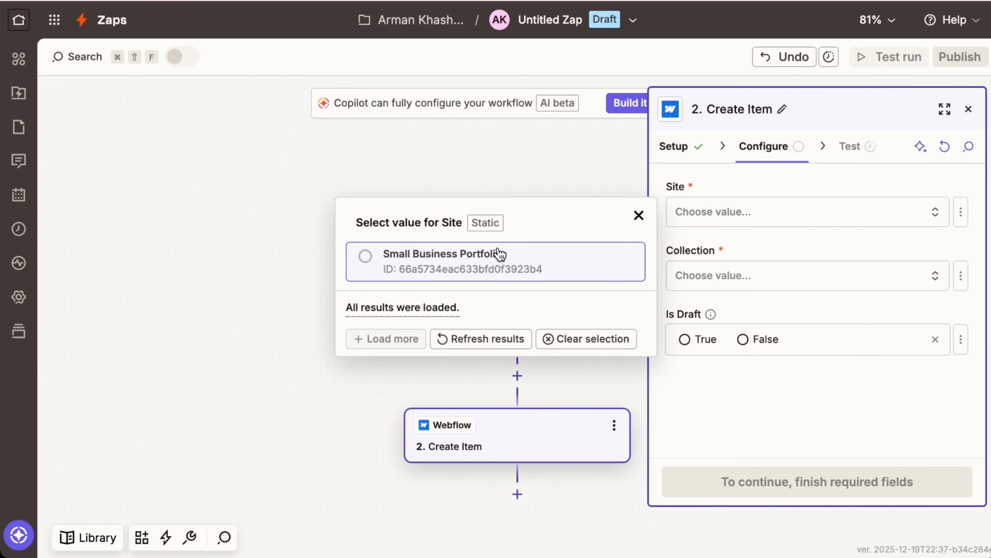
{"action": "left_click", "coordinate": [390, 254]}
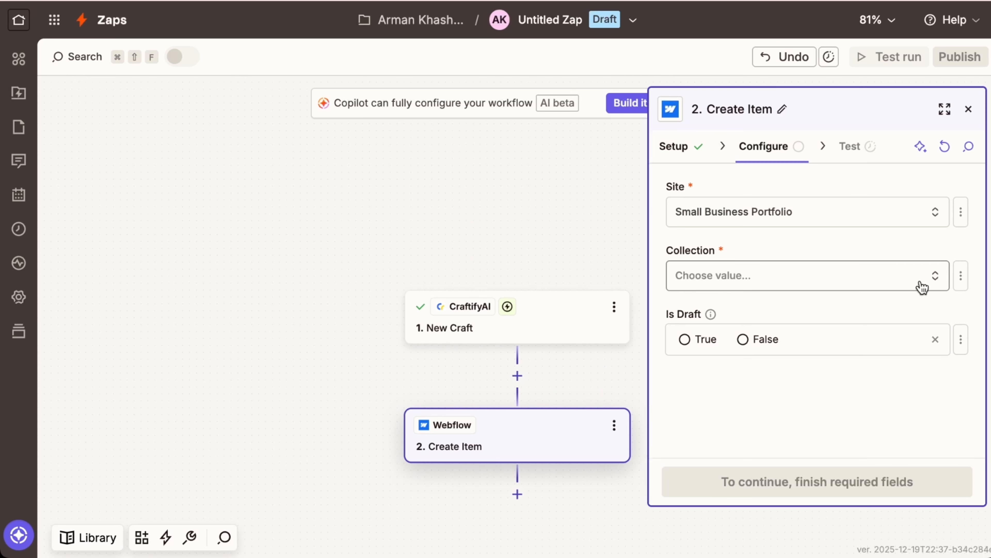
{"action": "left_click", "coordinate": [931, 284]}
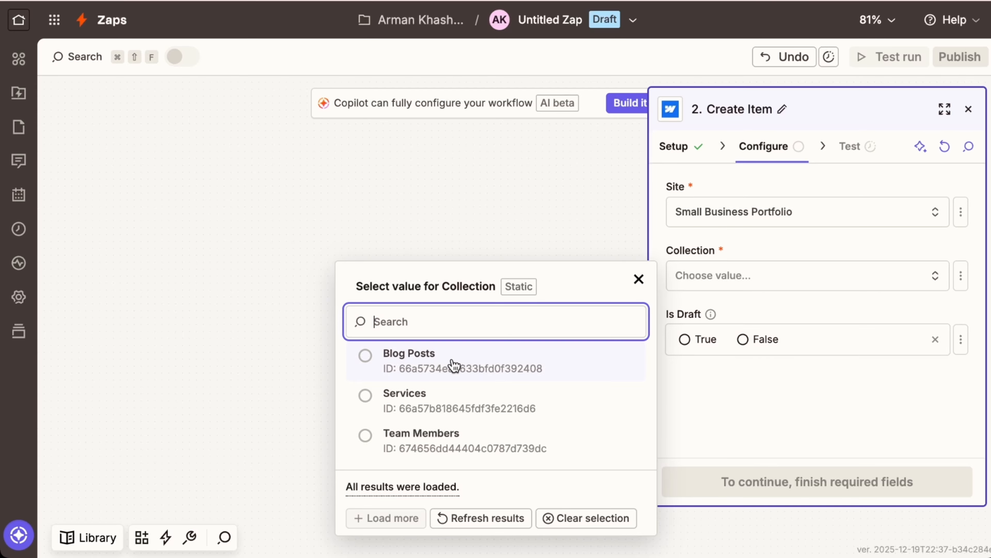
{"action": "left_click", "coordinate": [431, 363]}
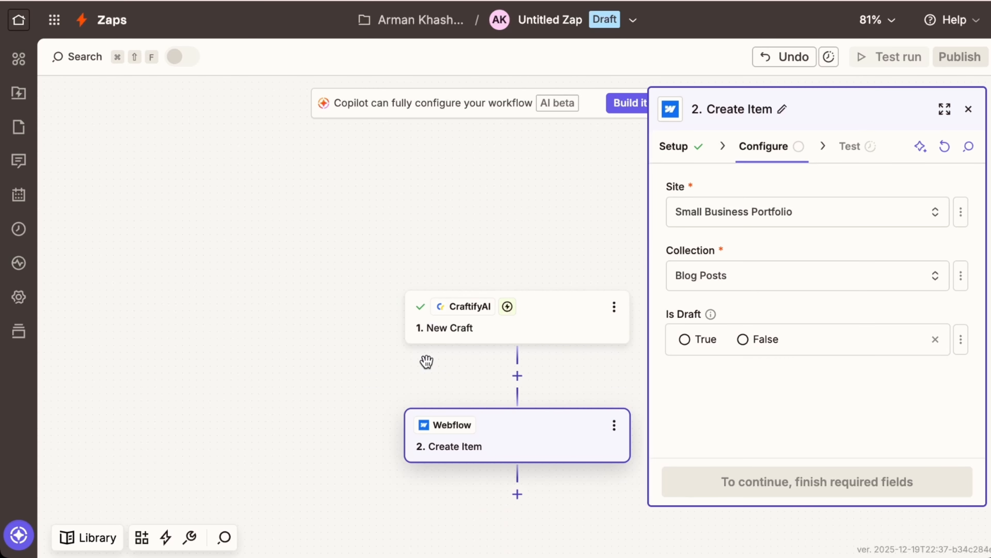
{"action": "scroll", "coordinate": [799, 278], "scroll_direction": "down", "scroll_amount": 2}
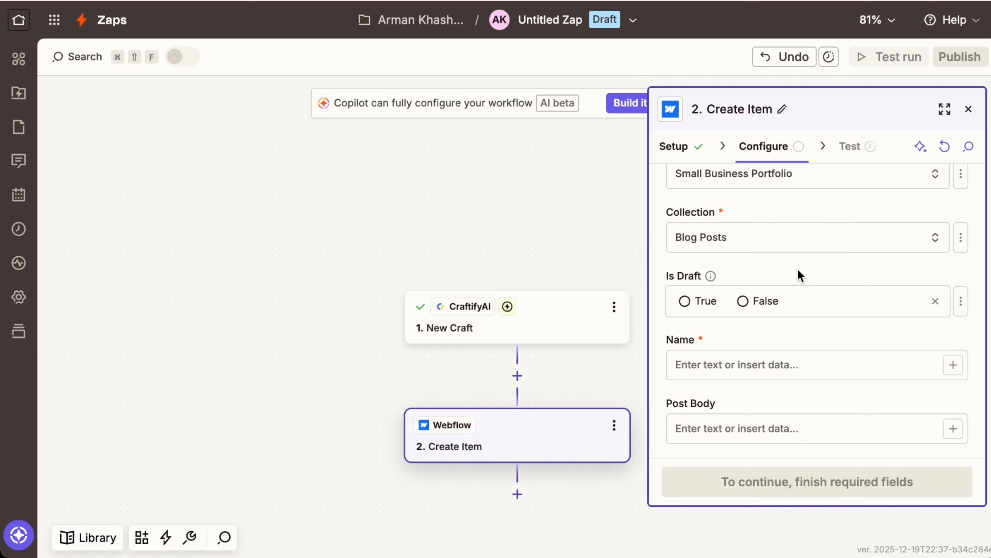
{"action": "scroll", "coordinate": [797, 268], "scroll_direction": "down", "scroll_amount": 2}
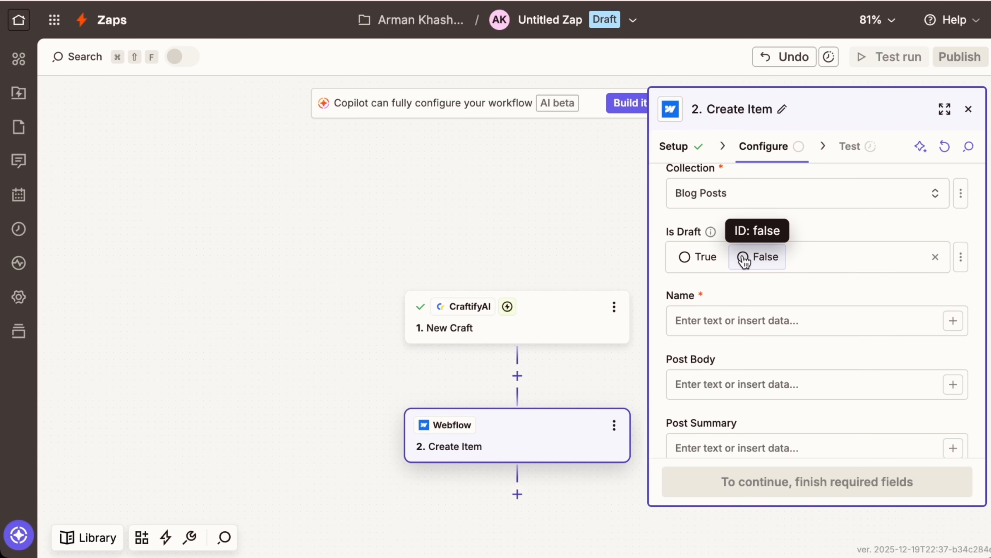
{"action": "left_click", "coordinate": [744, 261]}
{"action": "scroll", "coordinate": [885, 345], "scroll_direction": "down", "scroll_amount": 3}
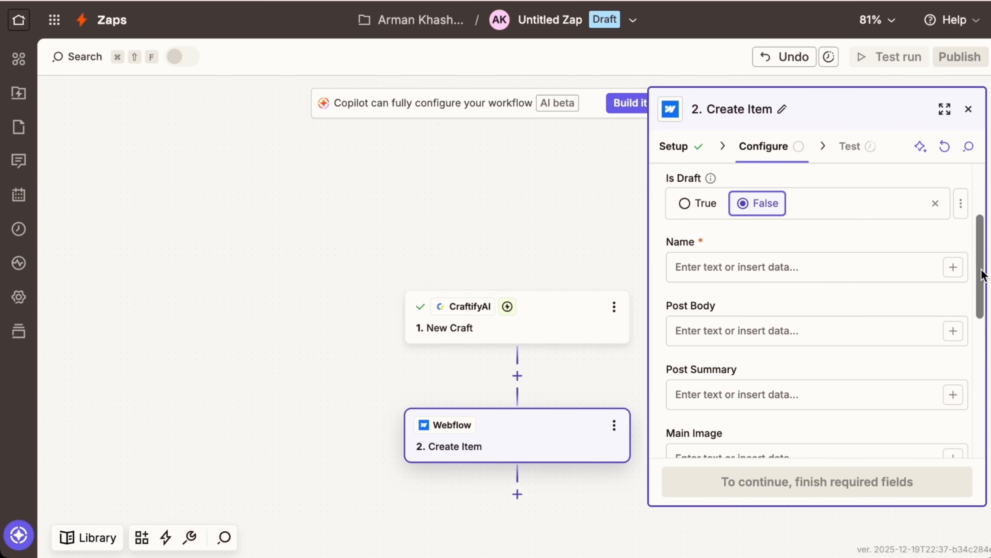
- Map Name to the post's Headline and Post Body to Body HTML
{"action": "left_click", "coordinate": [956, 269]}
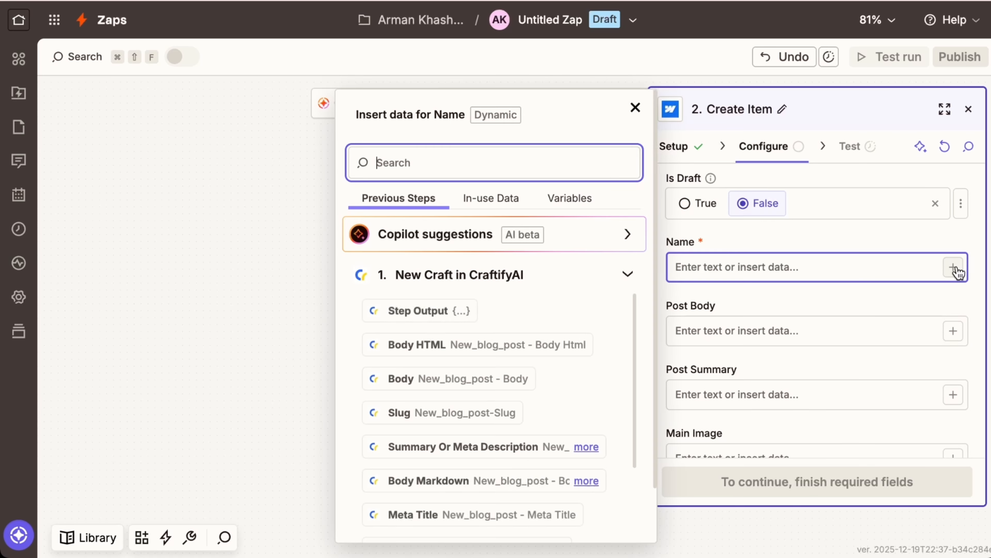
{"action": "scroll", "coordinate": [430, 331], "scroll_direction": "down", "scroll_amount": 2}
{"action": "scroll", "coordinate": [430, 331], "scroll_direction": "down", "scroll_amount": 2}
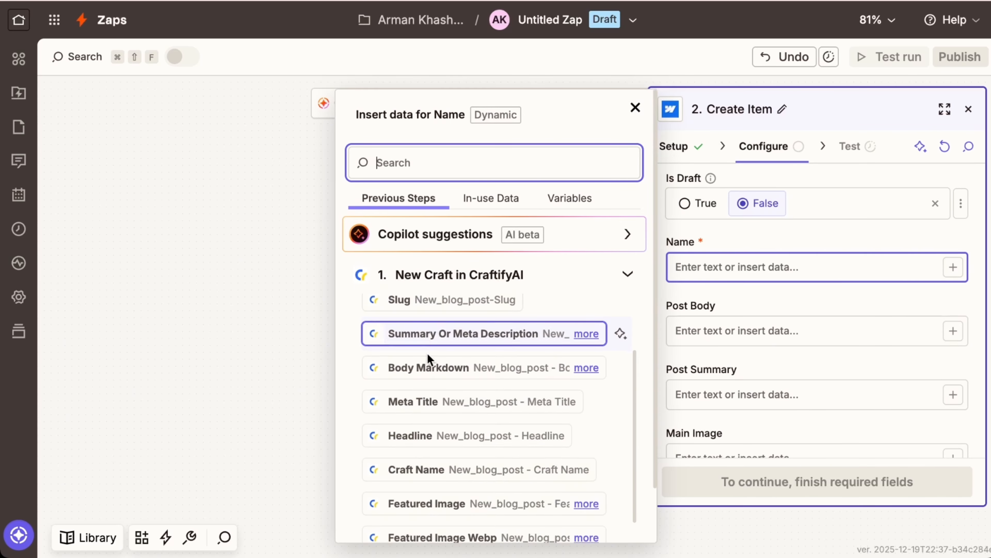
{"action": "left_click", "coordinate": [438, 439]}
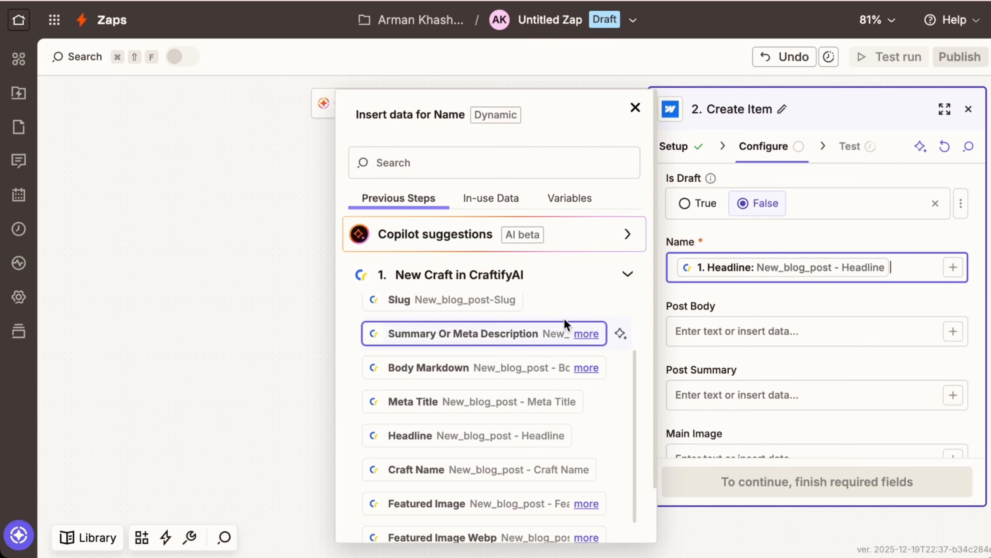
{"action": "left_click", "coordinate": [746, 310]}
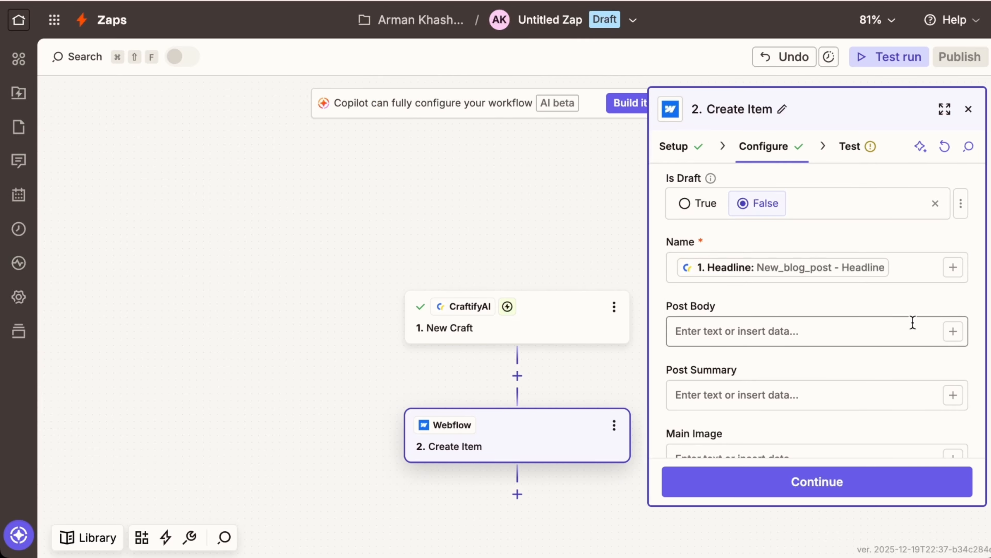
{"action": "left_click", "coordinate": [954, 333]}
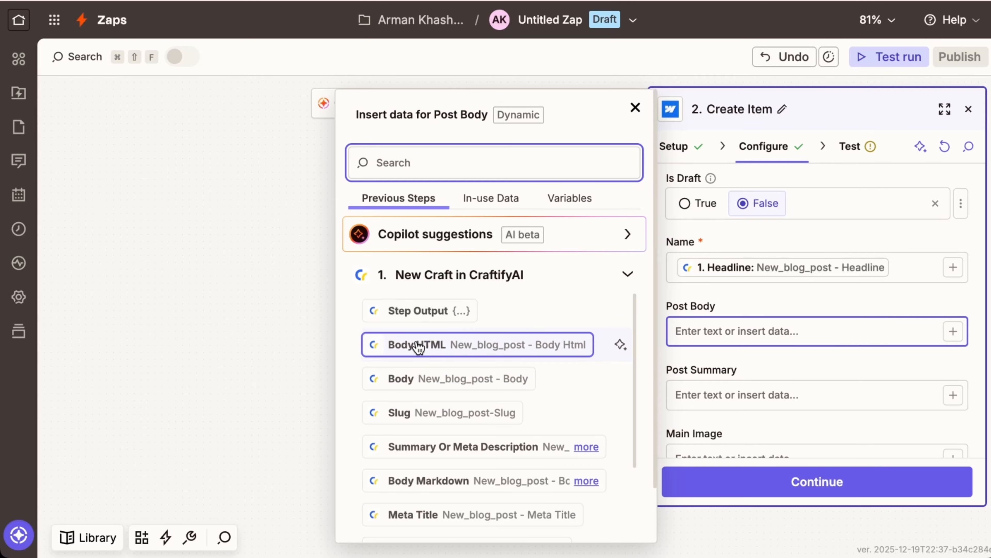
{"action": "left_click", "coordinate": [446, 347]}
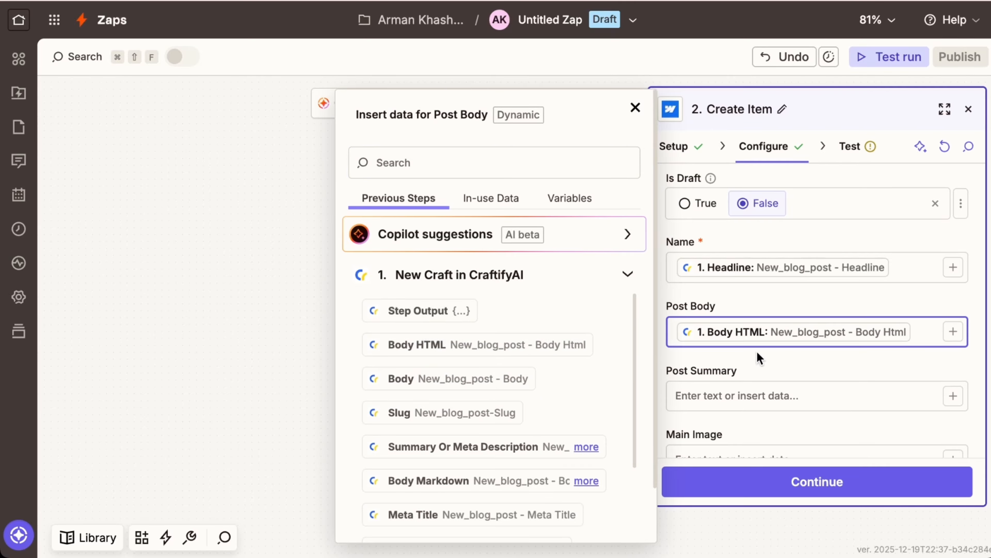
{"action": "left_click", "coordinate": [810, 371]}
- Map Post Summary to Summary Or Meta Description and Main Image to Featured Image Webp
{"action": "scroll", "coordinate": [863, 371], "scroll_direction": "down", "scroll_amount": 3}
{"action": "left_click", "coordinate": [954, 342]}
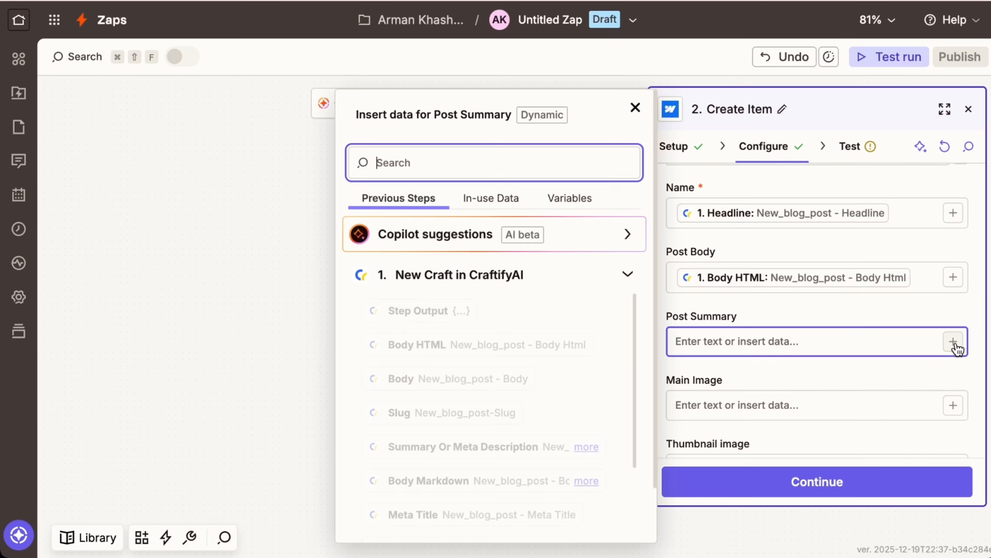
{"action": "scroll", "coordinate": [422, 375], "scroll_direction": "down", "scroll_amount": 2}
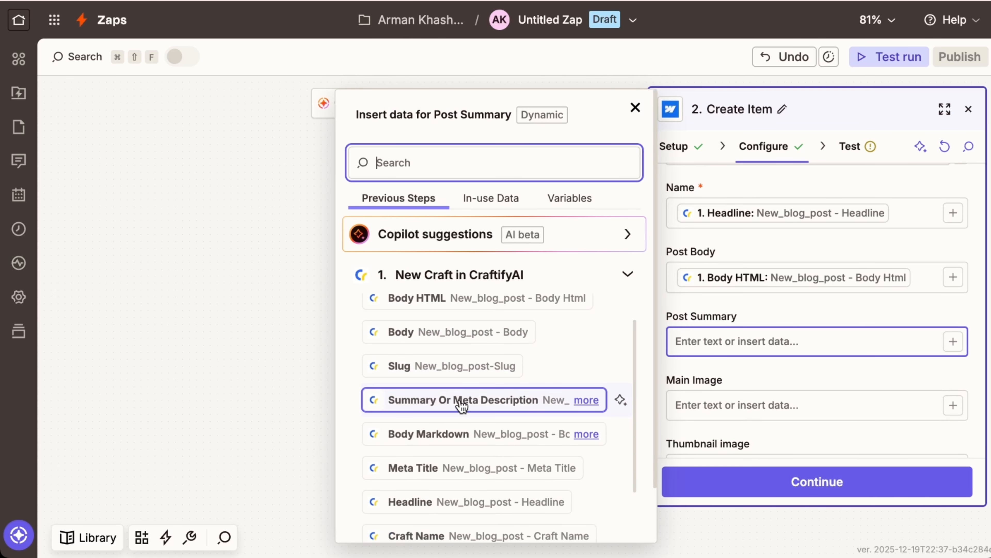
{"action": "left_click", "coordinate": [514, 402]}
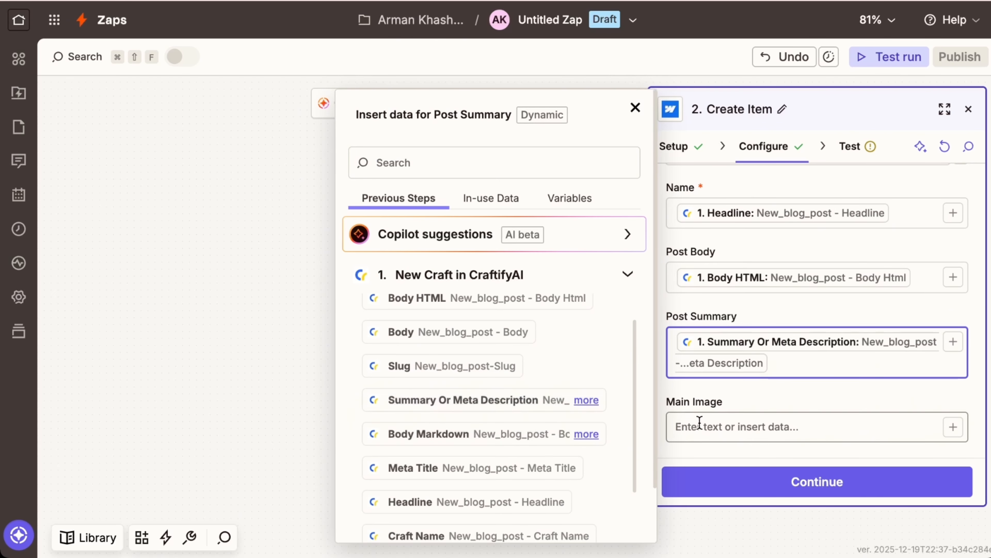
{"action": "left_click", "coordinate": [774, 405]}
{"action": "scroll", "coordinate": [898, 406], "scroll_direction": "down", "scroll_amount": 2}
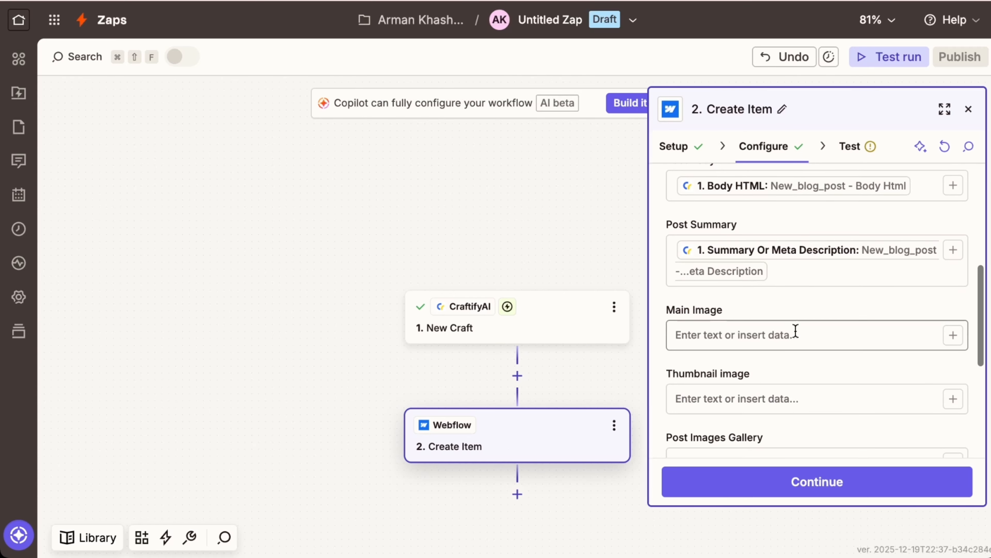
{"action": "left_click", "coordinate": [954, 335]}
{"action": "scroll", "coordinate": [461, 398], "scroll_direction": "down", "scroll_amount": 3}
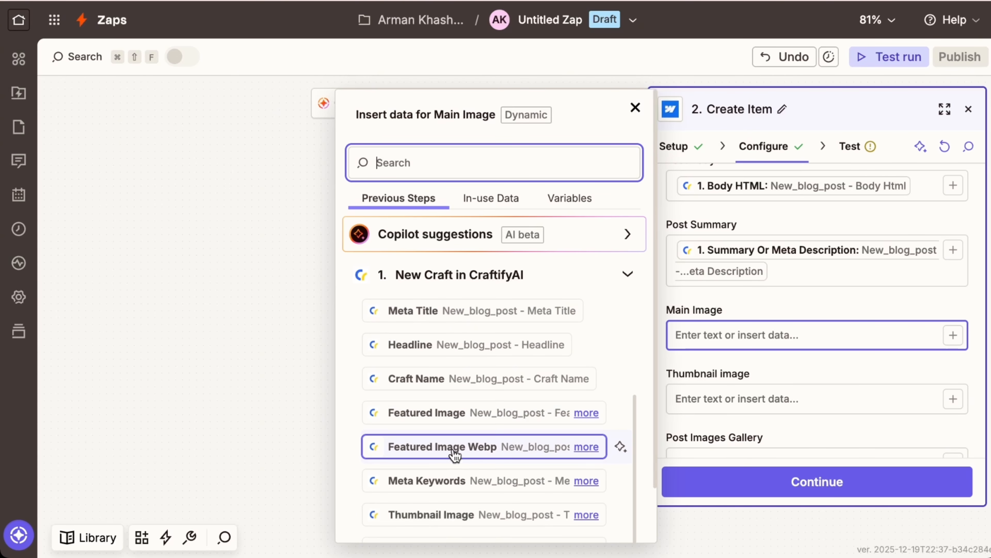
{"action": "left_click", "coordinate": [480, 449]}
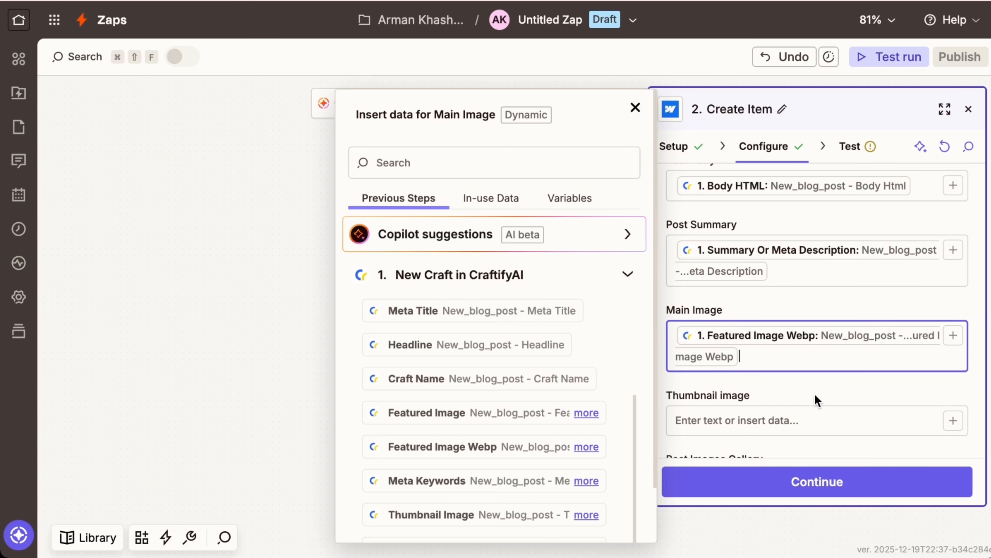
{"action": "left_click", "coordinate": [816, 395]}
- Map Thumbnail image to Thumbnail Image Webp and set Featured? to False
{"action": "scroll", "coordinate": [837, 400], "scroll_direction": "down", "scroll_amount": 3}
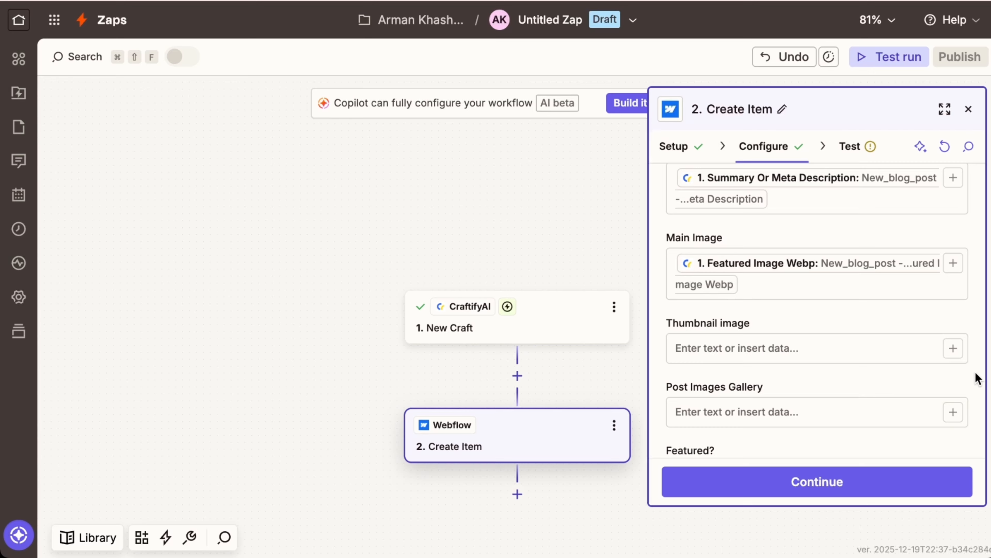
{"action": "left_click", "coordinate": [953, 347]}
{"action": "scroll", "coordinate": [508, 381], "scroll_direction": "down", "scroll_amount": 5}
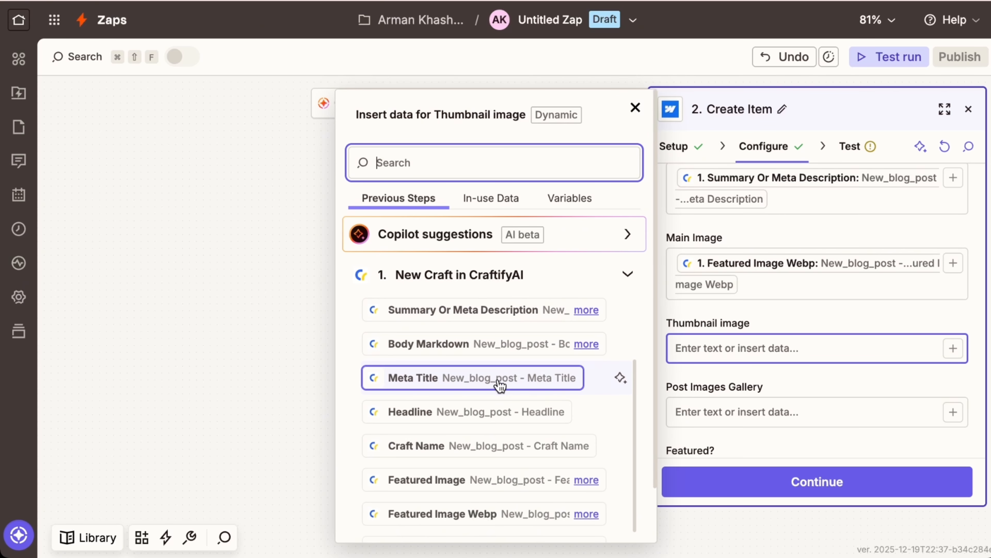
{"action": "scroll", "coordinate": [497, 381], "scroll_direction": "down", "scroll_amount": 4}
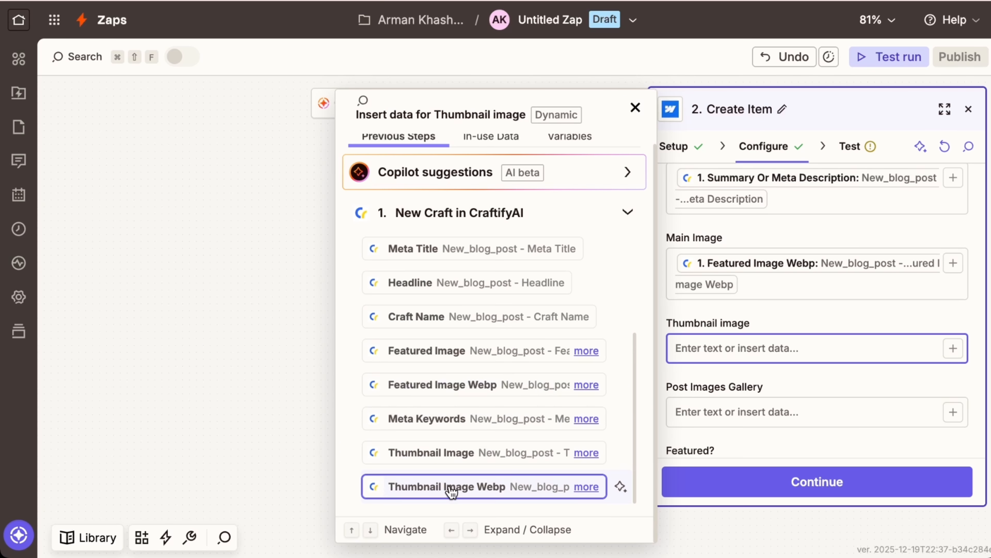
{"action": "left_click", "coordinate": [474, 492]}
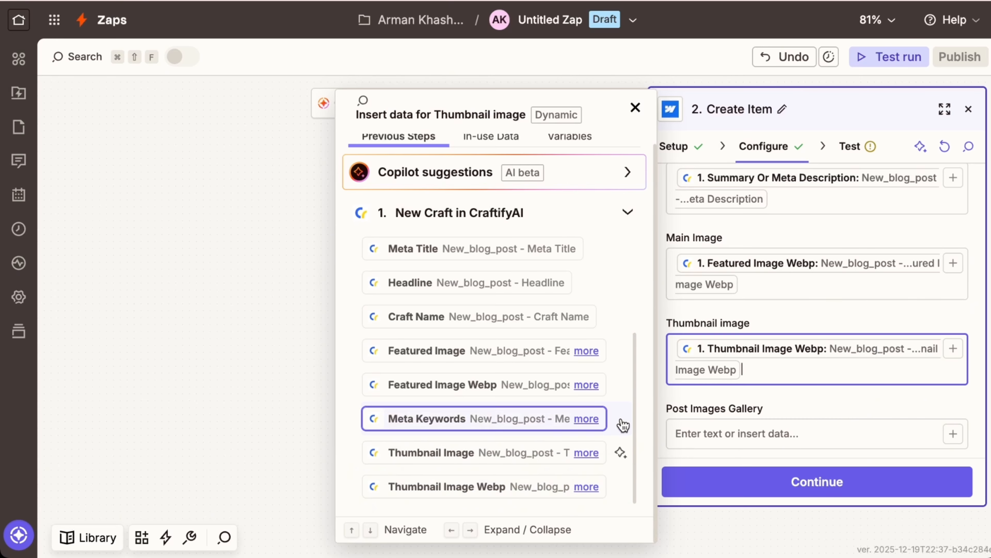
{"action": "left_click", "coordinate": [799, 396]}
{"action": "scroll", "coordinate": [823, 396], "scroll_direction": "down", "scroll_amount": 3}
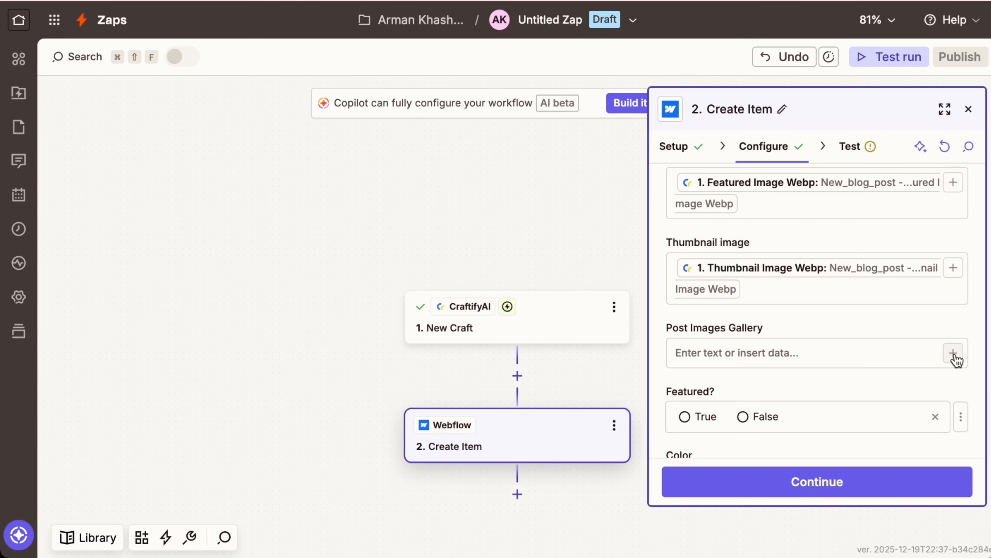
{"action": "scroll", "coordinate": [948, 365], "scroll_direction": "down", "scroll_amount": 3}
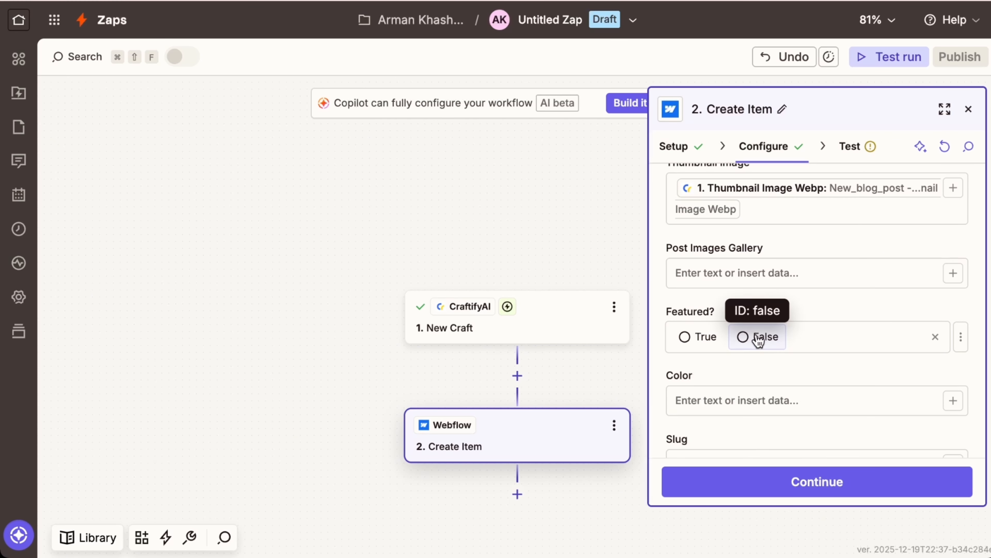
{"action": "left_click", "coordinate": [757, 340]}
- Fill the Slug field with CraftifyAI's '1. Slug' value
{"action": "scroll", "coordinate": [893, 390], "scroll_direction": "down", "scroll_amount": 2}
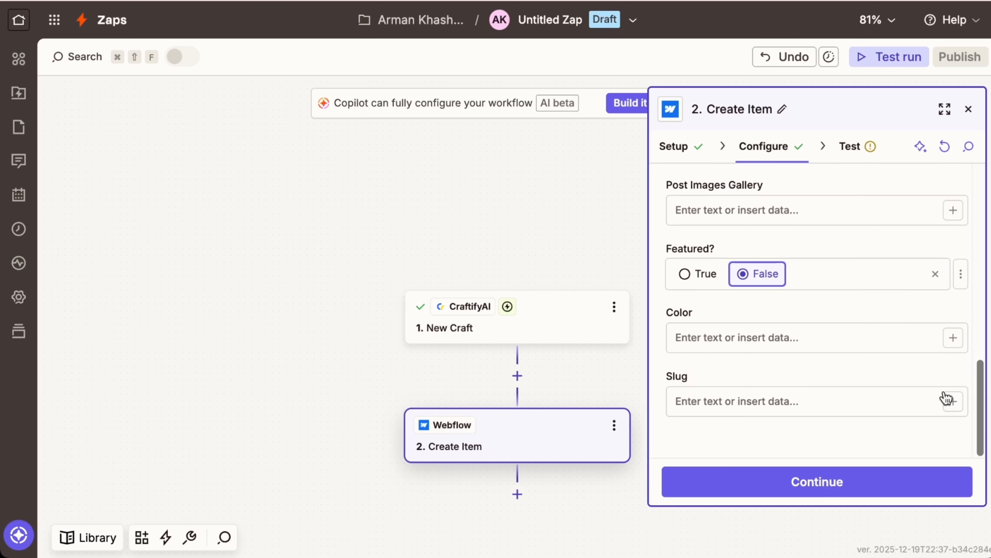
{"action": "left_click", "coordinate": [953, 402]}
{"action": "scroll", "coordinate": [395, 393], "scroll_direction": "down", "scroll_amount": 2}
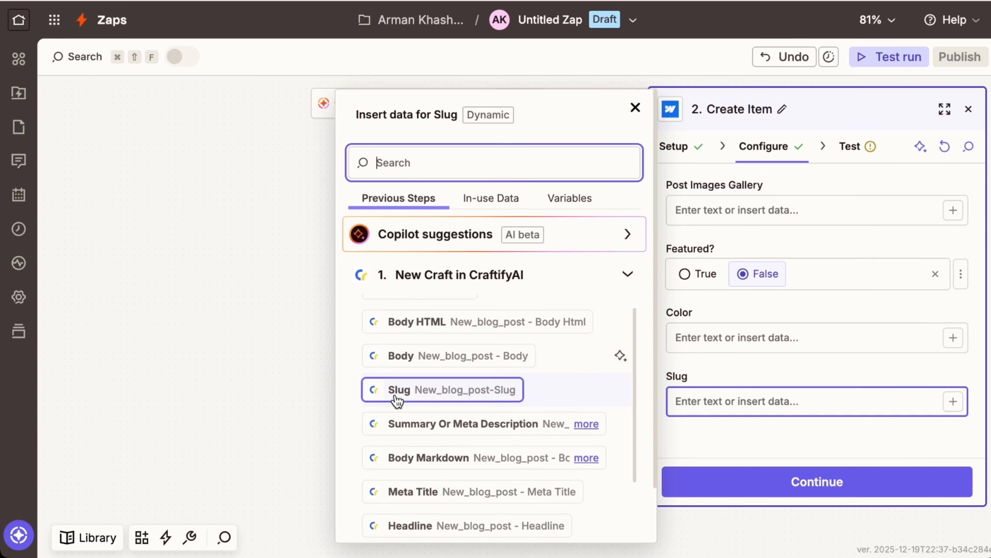
{"action": "left_click", "coordinate": [421, 374]}
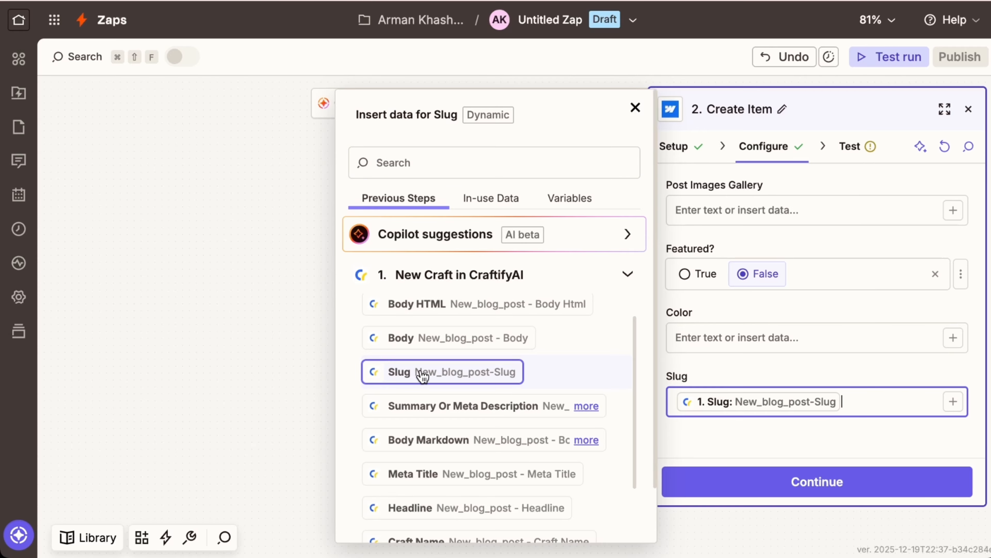
{"action": "left_click", "coordinate": [748, 451]}
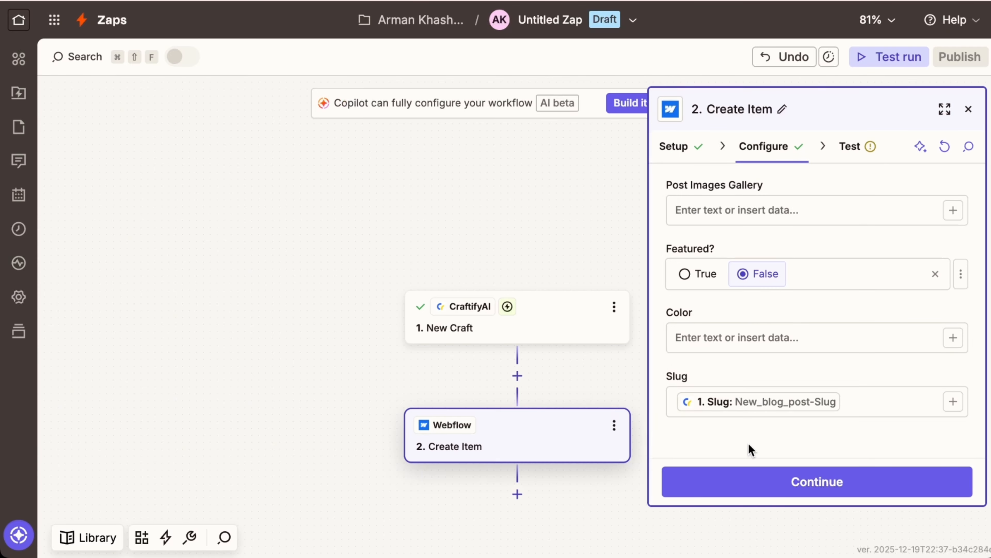
{"action": "left_click", "coordinate": [843, 494]}
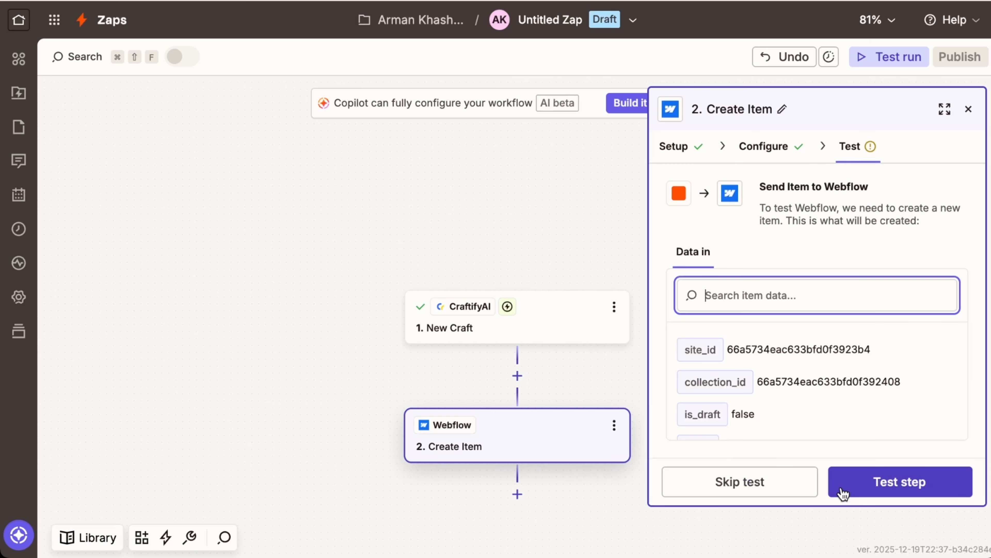
- Send a test item to Webflow, then publish the Zap
{"action": "left_click", "coordinate": [865, 484]}
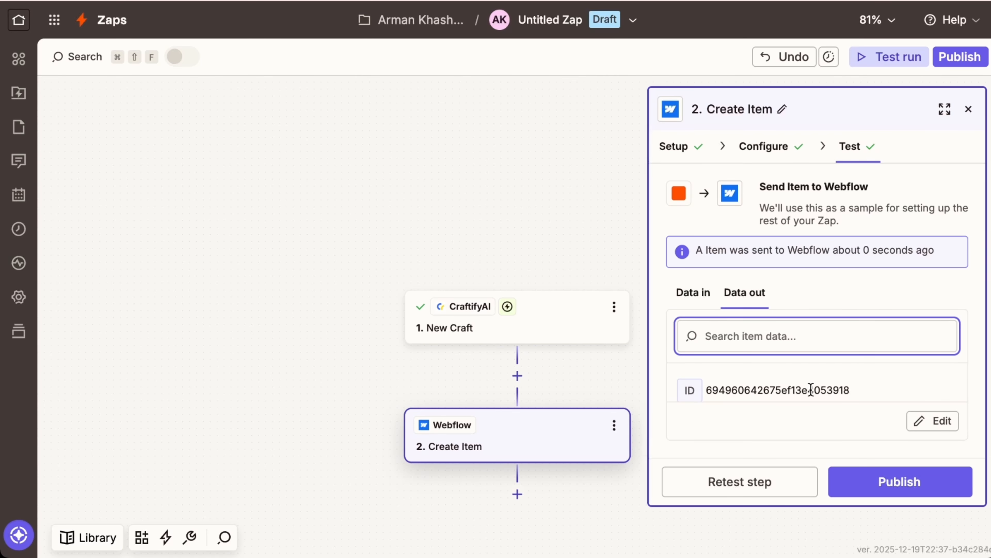
{"action": "scroll", "coordinate": [811, 390], "scroll_direction": "down", "scroll_amount": 5}
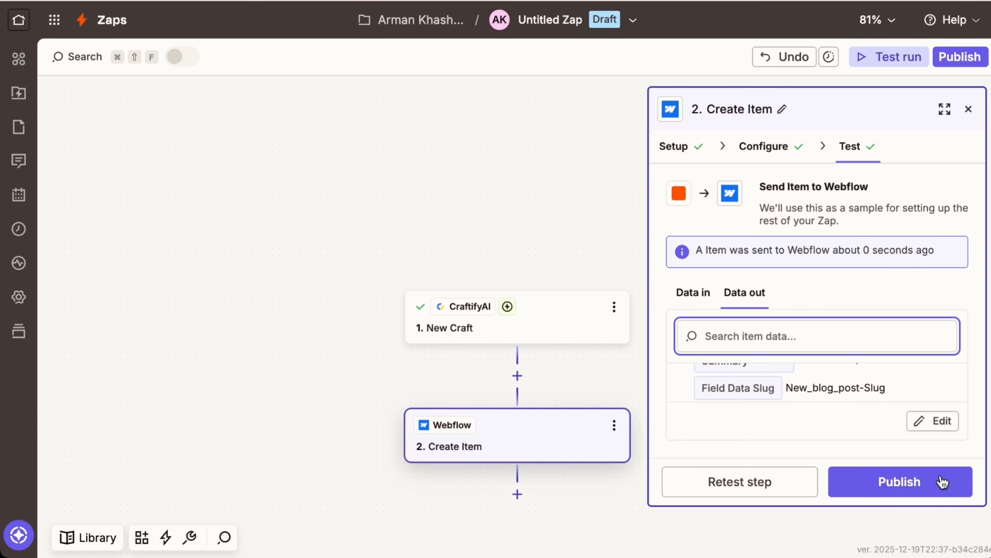
{"action": "left_click", "coordinate": [935, 492]}
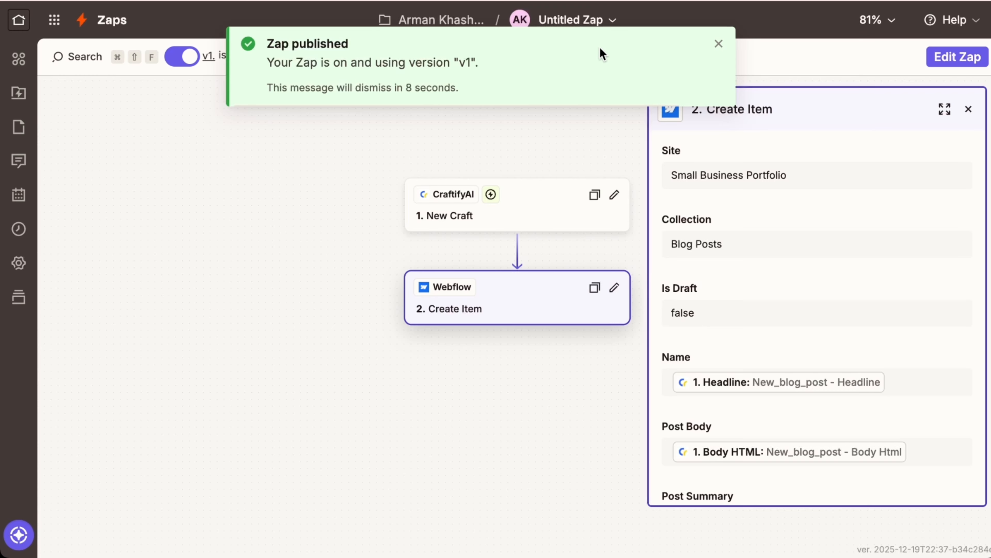
- Retitle the published zap 'CraftifyAI to Webflow - Blog - HH'
{"action": "left_click", "coordinate": [718, 43]}
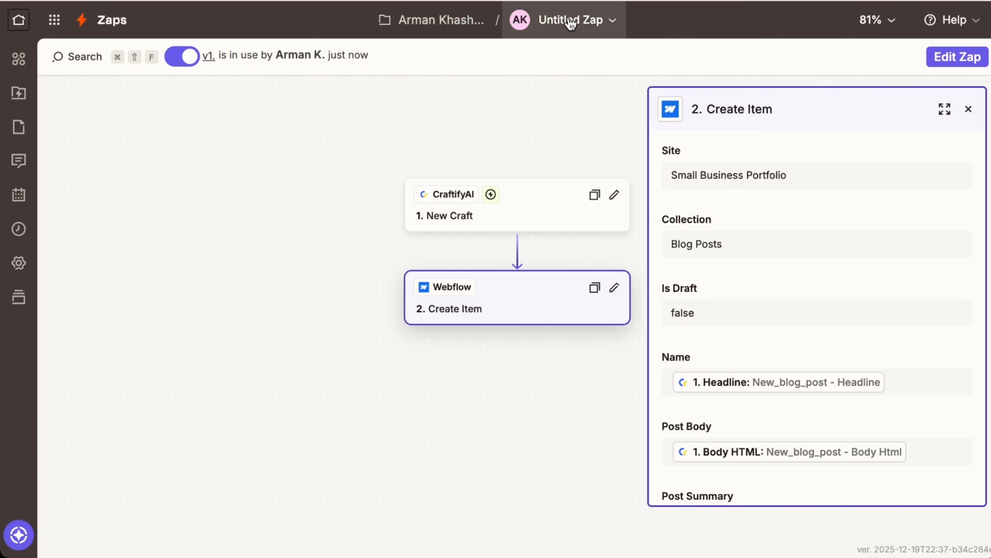
{"action": "left_click", "coordinate": [574, 23]}
{"action": "left_click", "coordinate": [496, 67]}
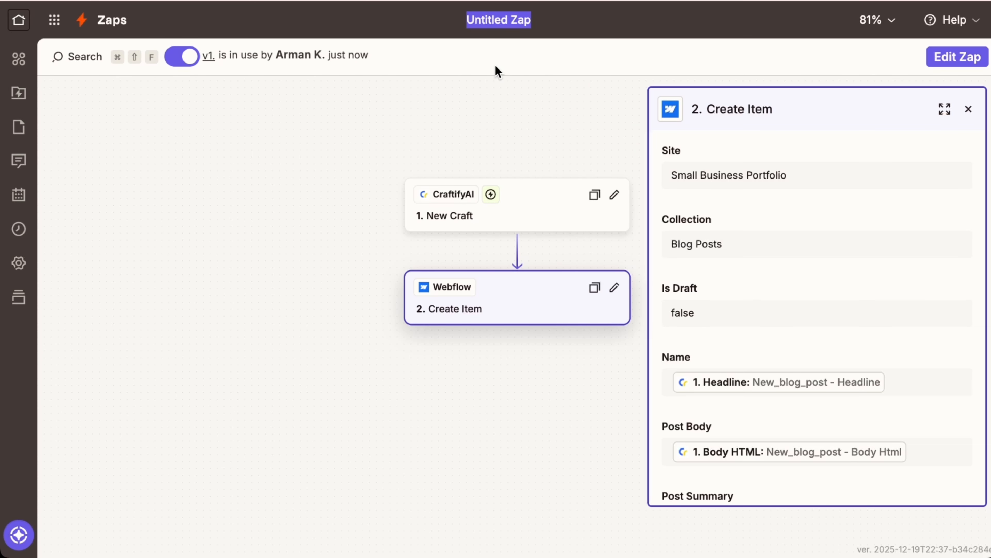
{"action": "type", "text": "C"}
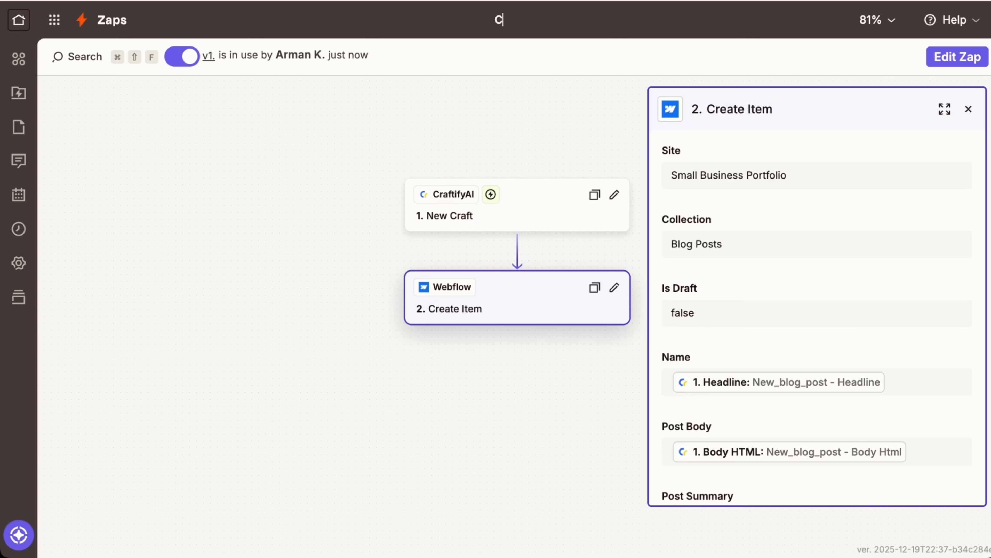
{"action": "type", "text": "raftifyAI to Web"}
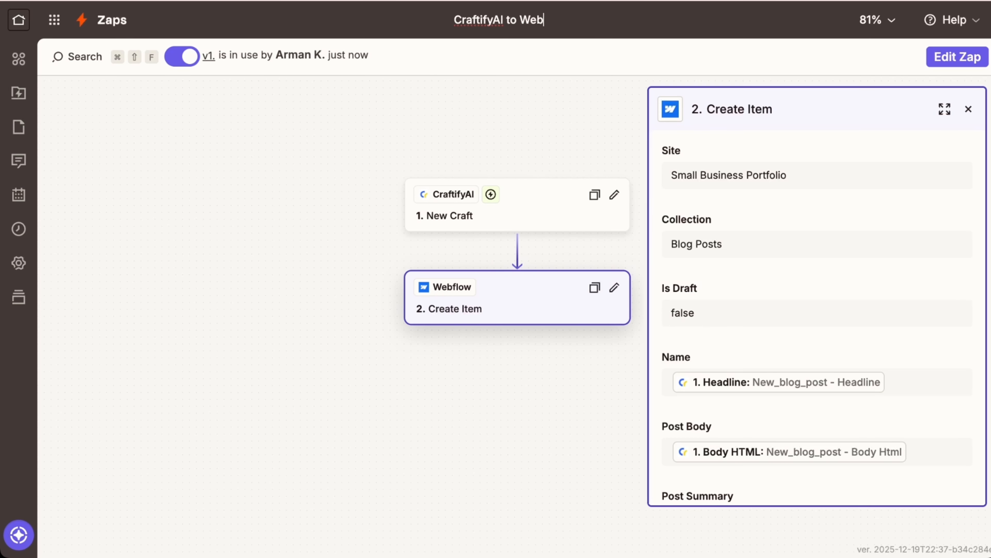
{"action": "type", "text": "flow - Blog - HH"}
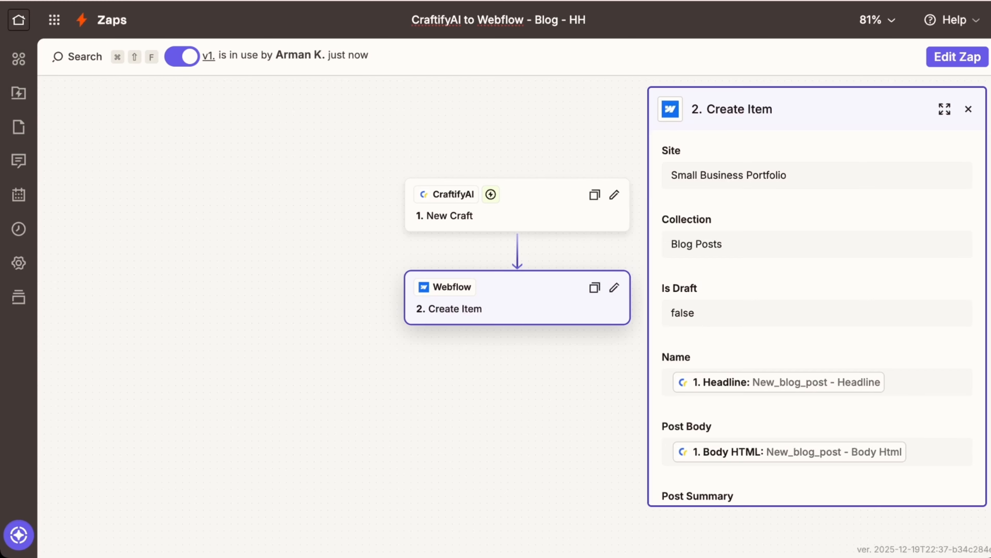
{"action": "left_click", "coordinate": [605, 146]}
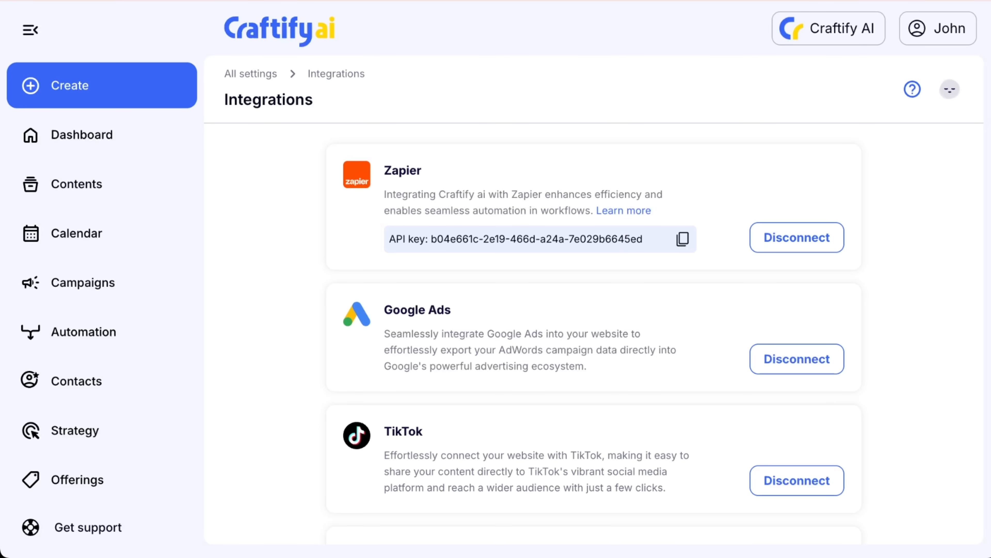
- From Contents, open the Marketing as Value Engine blog and edit its featured image visually
{"action": "left_click", "coordinate": [80, 184]}
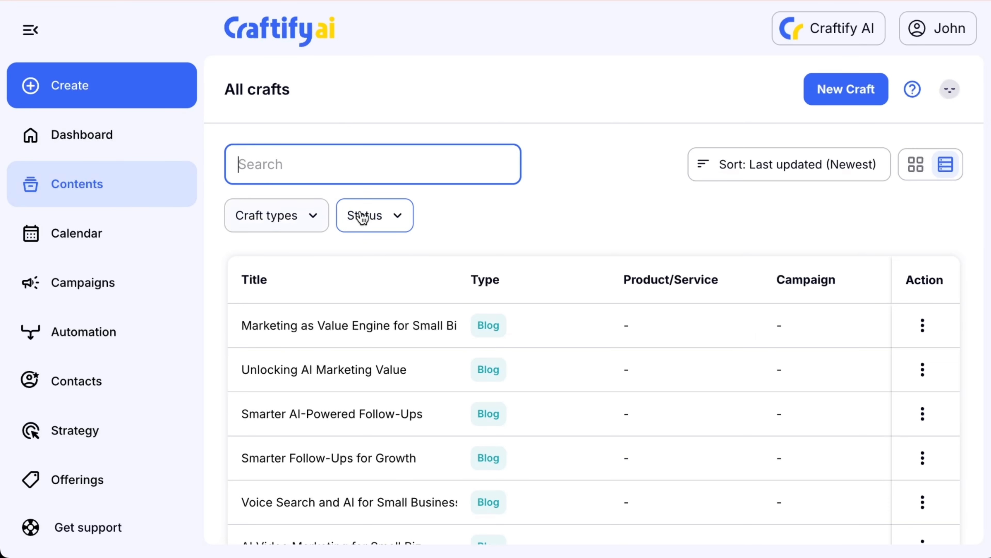
{"action": "left_click", "coordinate": [394, 331]}
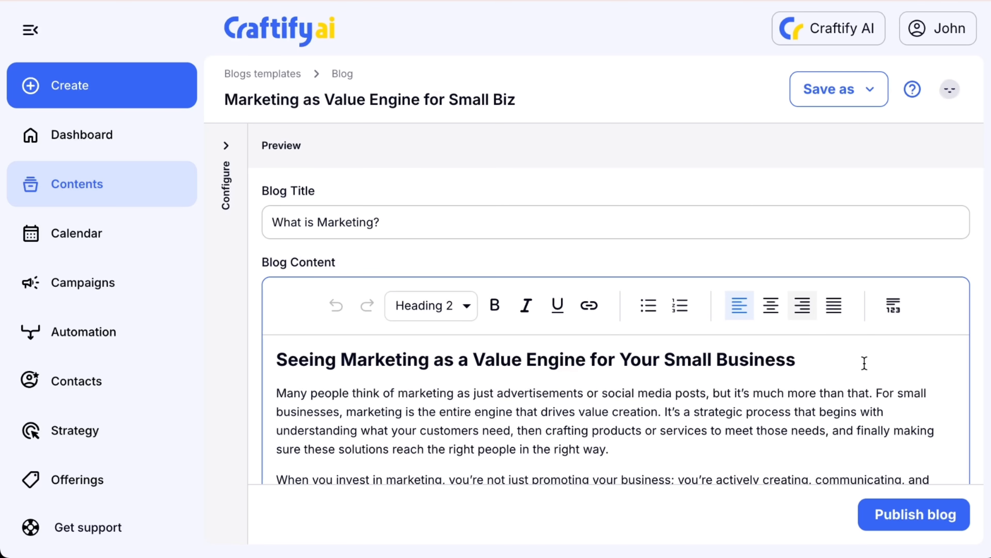
{"action": "scroll", "coordinate": [864, 363], "scroll_direction": "down", "scroll_amount": 10}
{"action": "scroll", "coordinate": [969, 390], "scroll_direction": "down", "scroll_amount": 3}
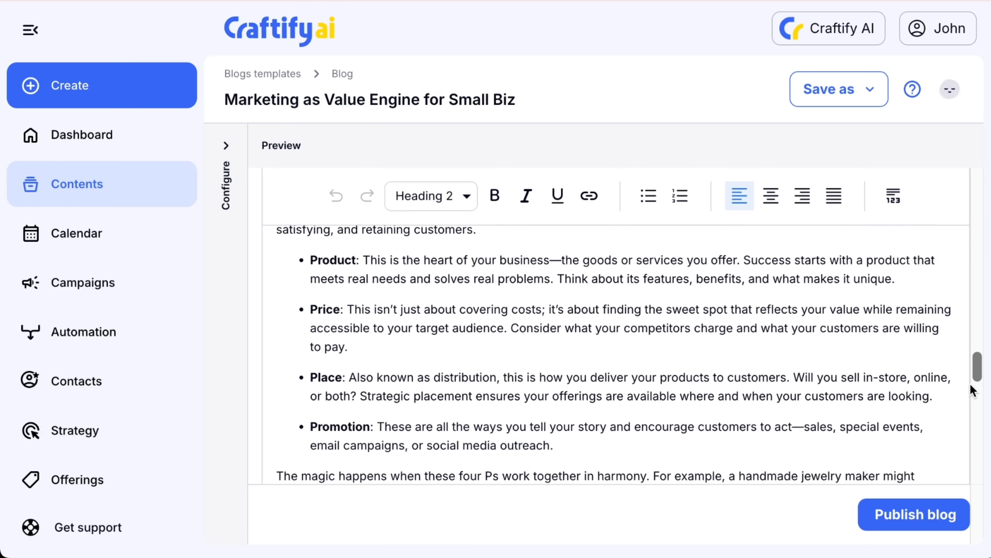
{"action": "scroll", "coordinate": [972, 390], "scroll_direction": "down", "scroll_amount": 15}
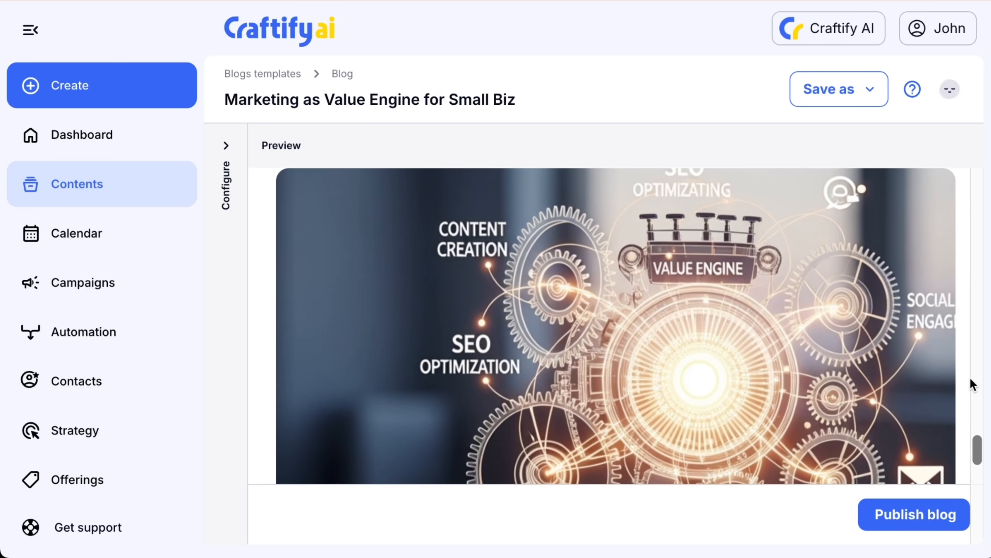
{"action": "scroll", "coordinate": [971, 385], "scroll_direction": "up", "scroll_amount": 2}
{"action": "left_click", "coordinate": [943, 214]}
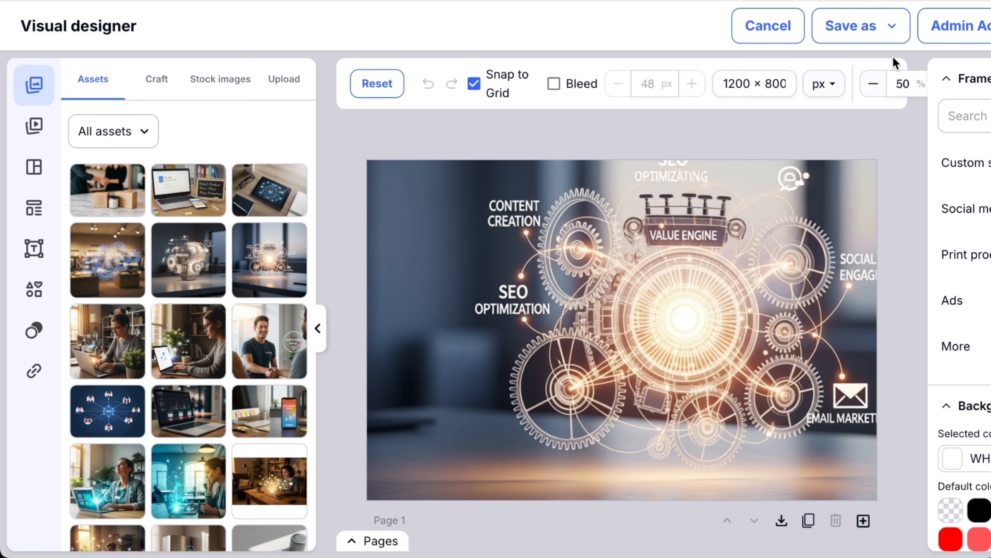
- Add the featured image and the edited thumbnail image back to the blog, then start publishing
{"action": "scroll", "coordinate": [875, 32], "scroll_direction": "right", "scroll_amount": 5}
{"action": "left_click", "coordinate": [938, 27]}
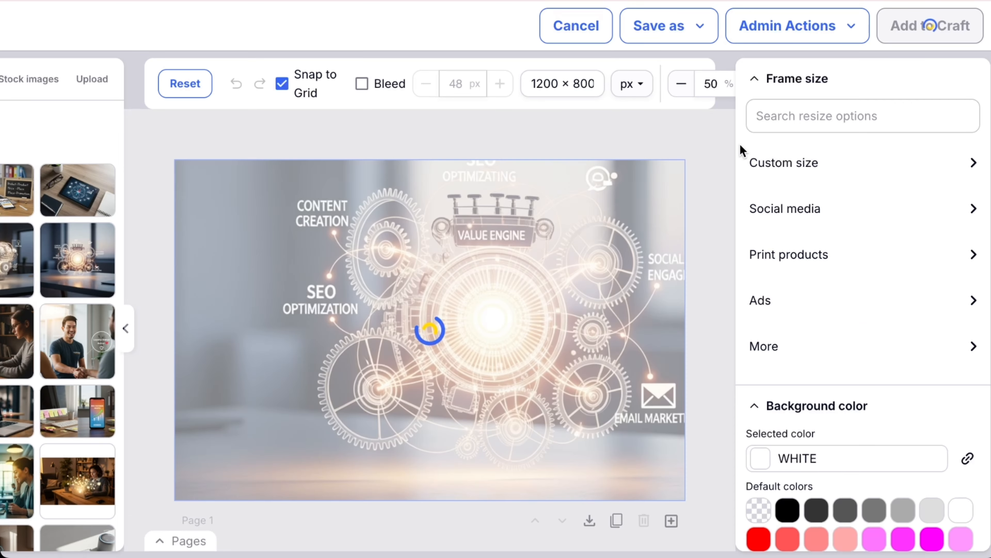
{"action": "scroll", "coordinate": [859, 222], "scroll_direction": "down", "scroll_amount": 10}
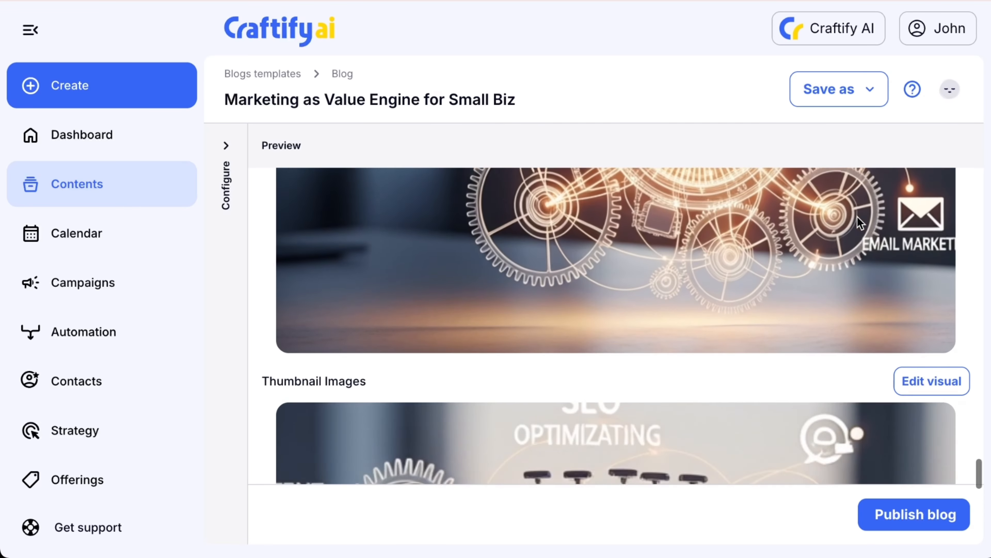
{"action": "left_click", "coordinate": [955, 215]}
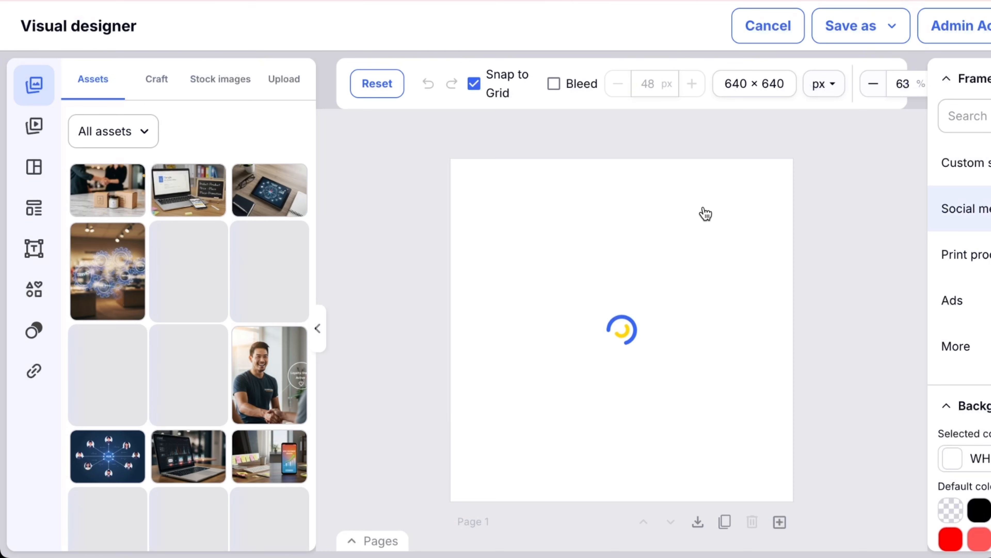
{"action": "scroll", "coordinate": [975, 58], "scroll_direction": "right", "scroll_amount": 5}
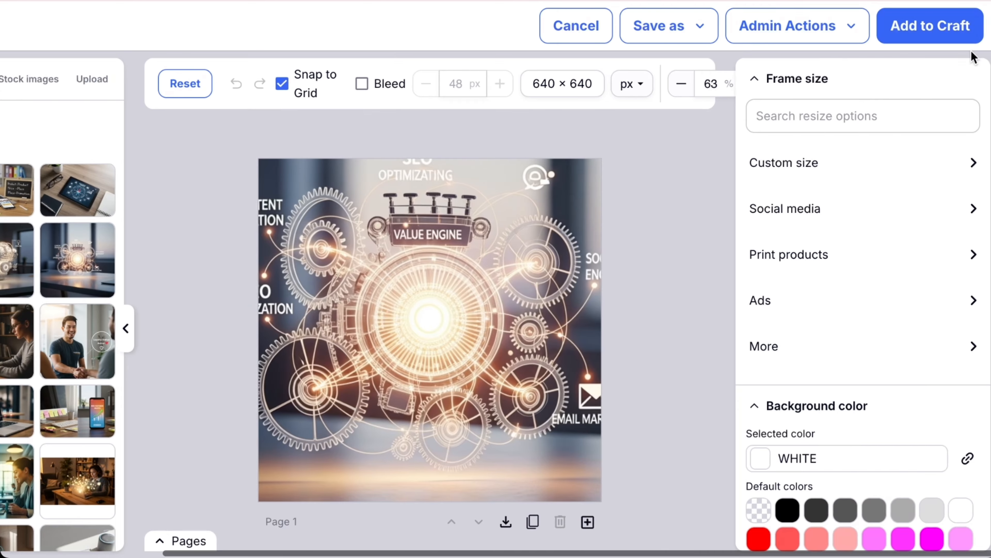
{"action": "left_click", "coordinate": [930, 25]}
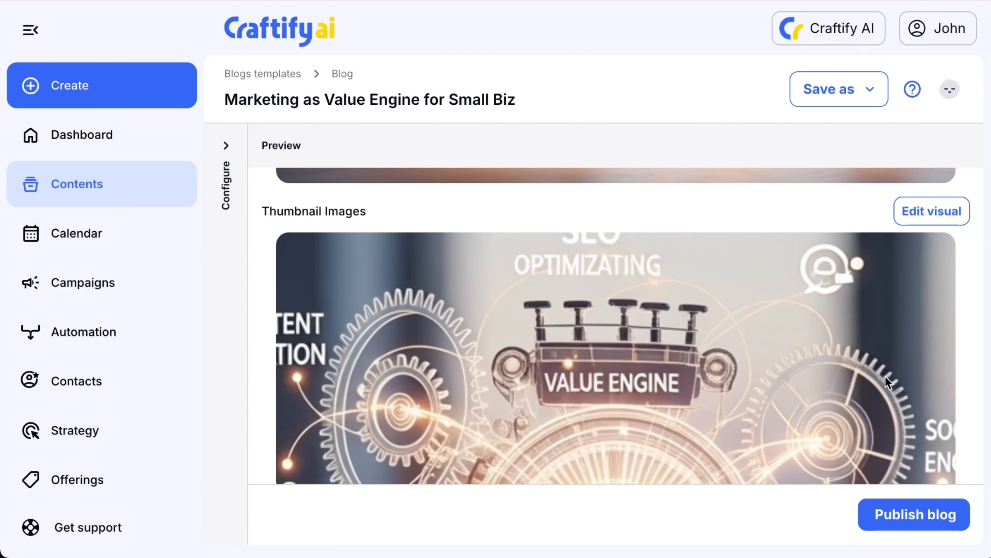
{"action": "left_click", "coordinate": [918, 525]}
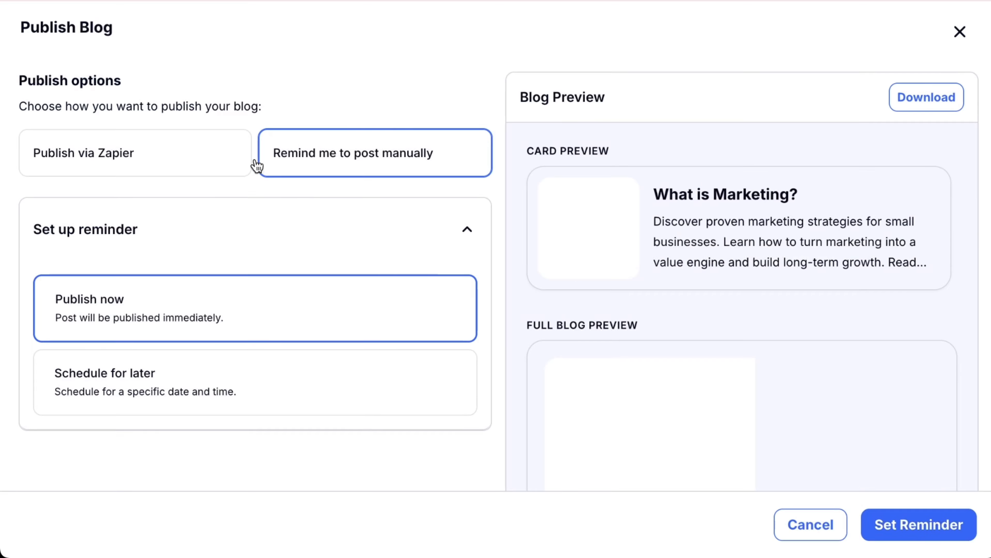
- Choose to publish via Zapier using the 'Craftify to Webflow - Blog' zap
{"action": "left_click", "coordinate": [113, 155]}
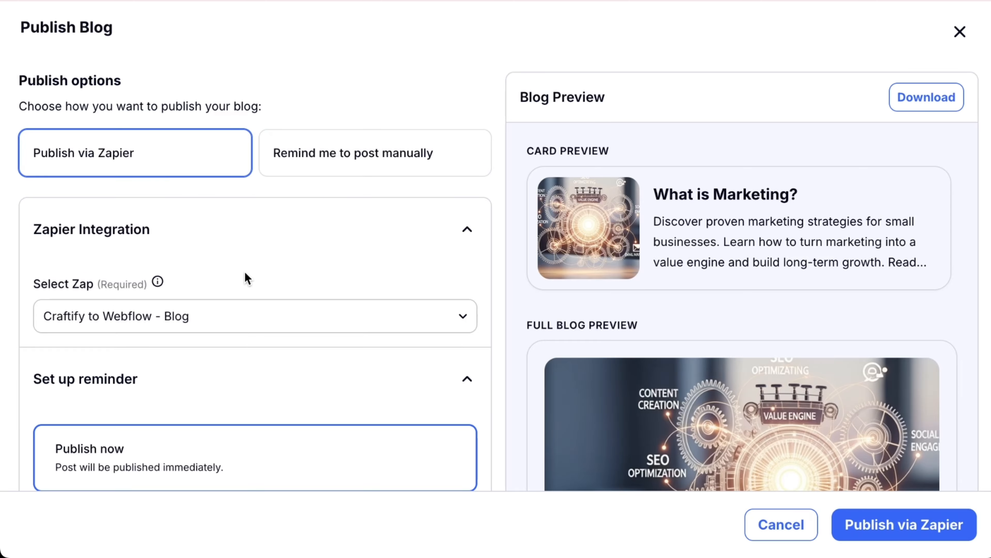
{"action": "left_click", "coordinate": [241, 324]}
{"action": "left_click", "coordinate": [193, 232]}
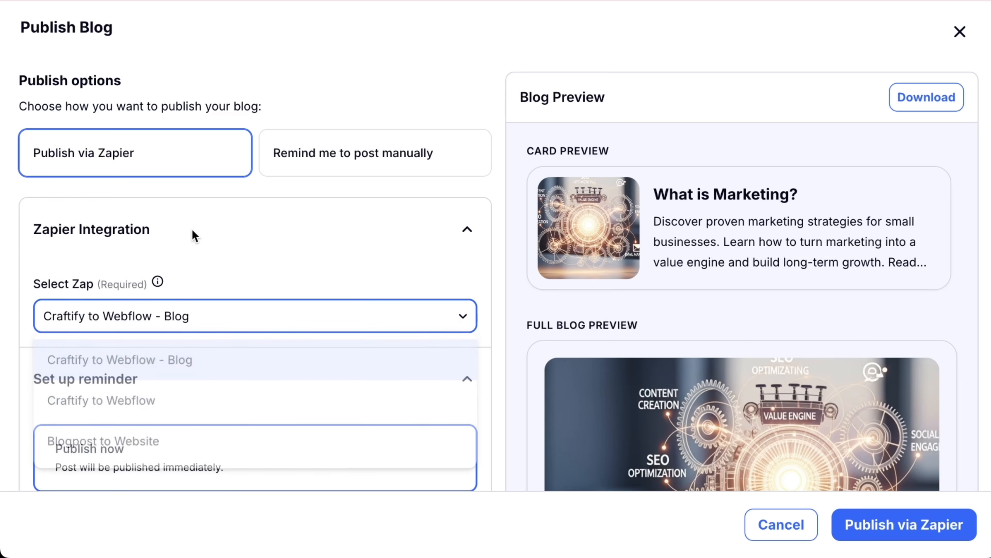
{"action": "left_click", "coordinate": [192, 314]}
{"action": "left_click", "coordinate": [181, 365]}
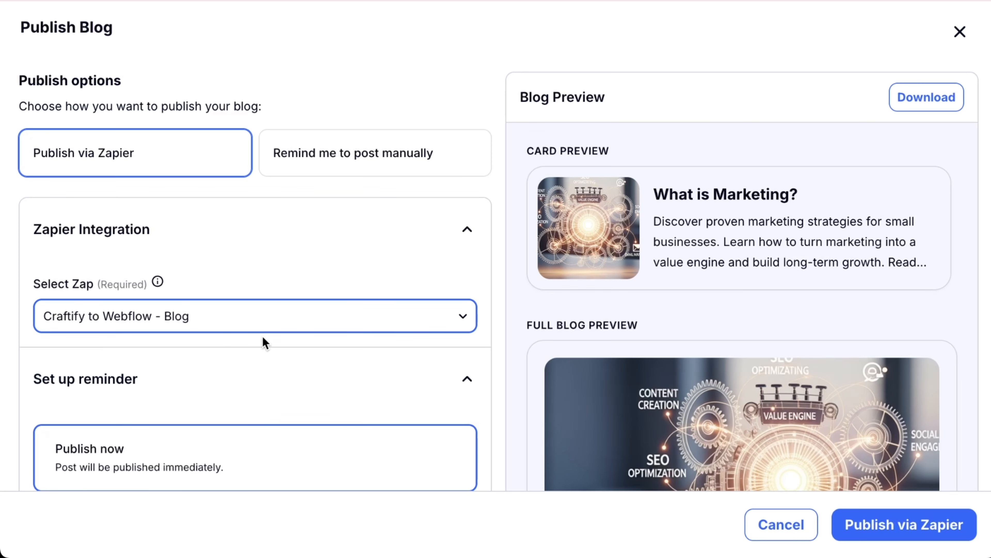
- Keep 'Publish now' instead of scheduling, and publish the blog via Zapier
{"action": "scroll", "coordinate": [281, 405], "scroll_direction": "down", "scroll_amount": 4}
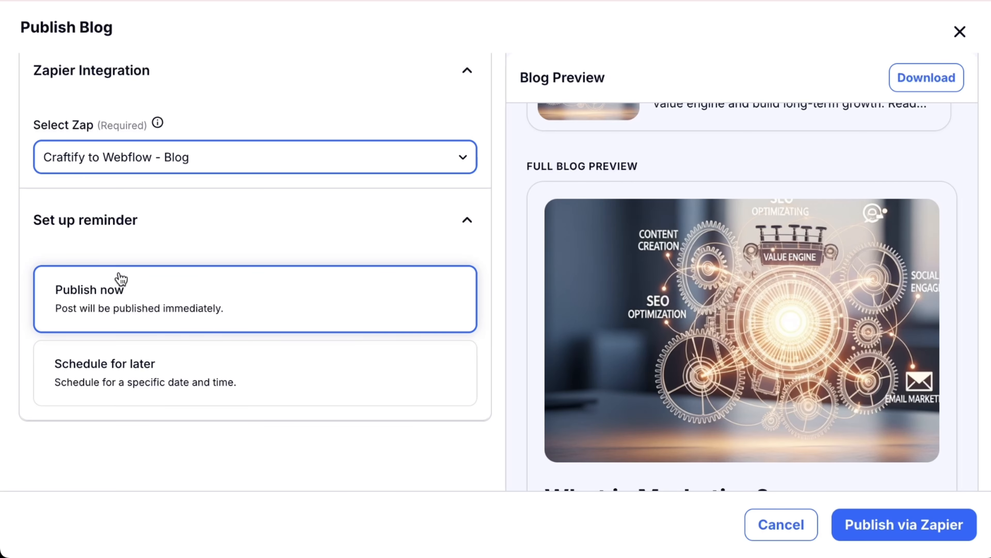
{"action": "left_click", "coordinate": [137, 381]}
{"action": "scroll", "coordinate": [393, 338], "scroll_direction": "down", "scroll_amount": 3}
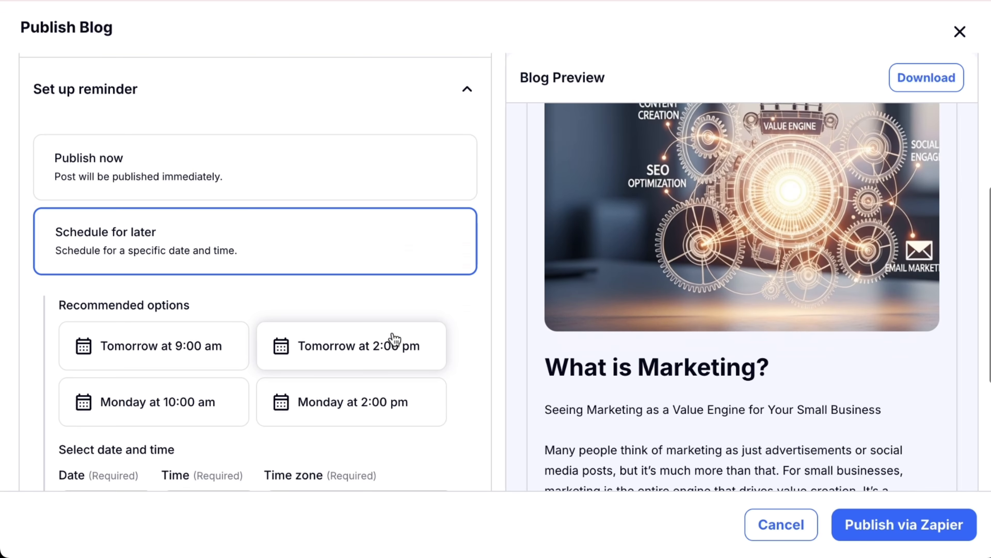
{"action": "scroll", "coordinate": [195, 472], "scroll_direction": "down", "scroll_amount": 2}
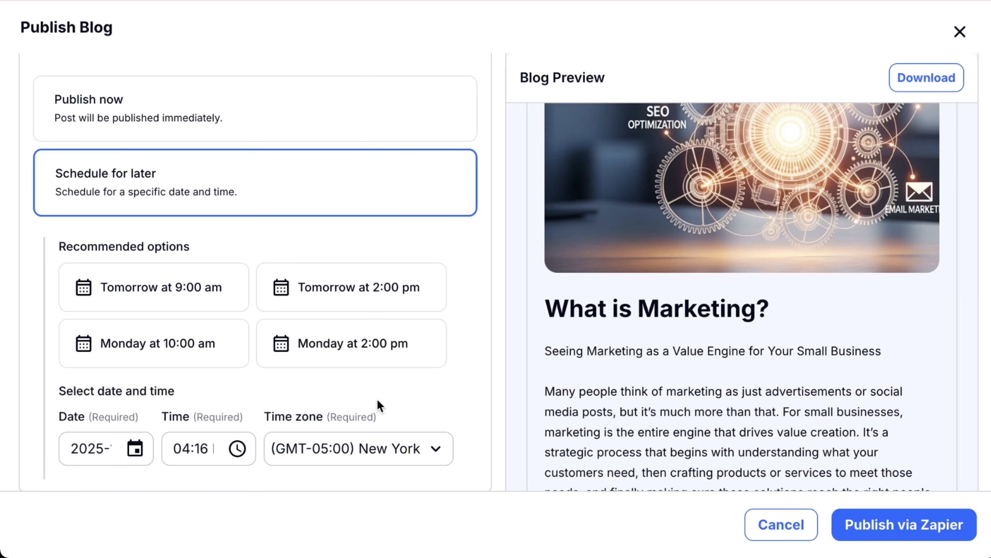
{"action": "scroll", "coordinate": [338, 394], "scroll_direction": "up", "scroll_amount": 4}
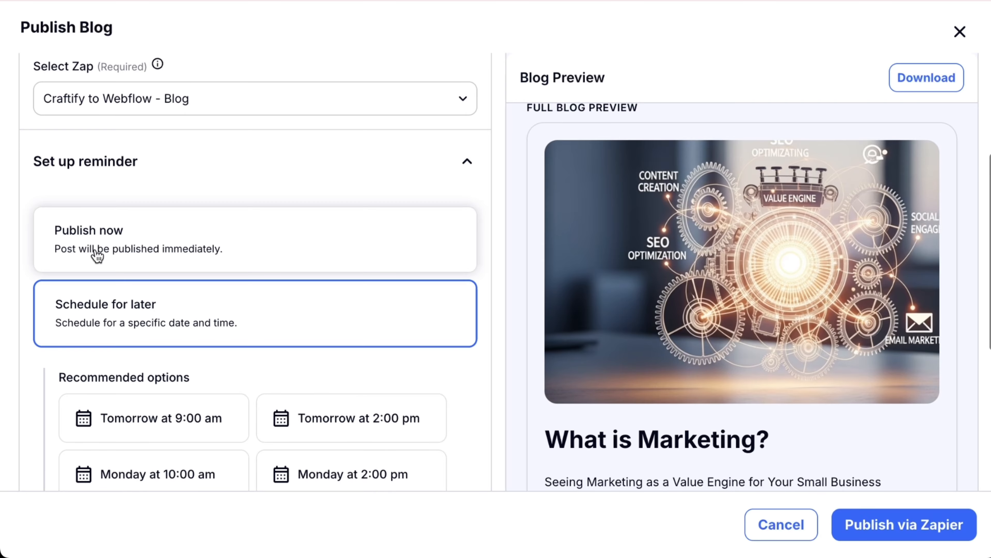
{"action": "left_click", "coordinate": [111, 238]}
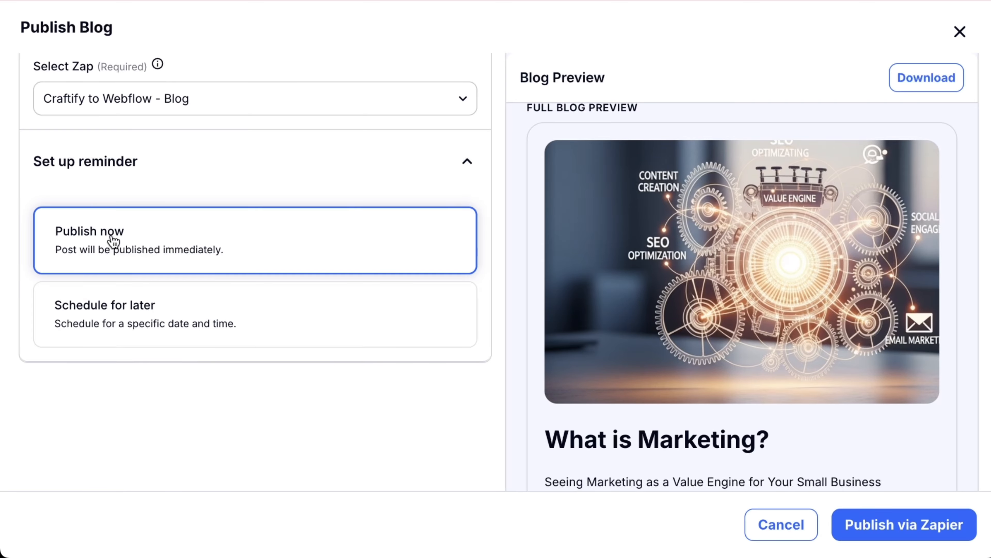
{"action": "left_click", "coordinate": [913, 524]}
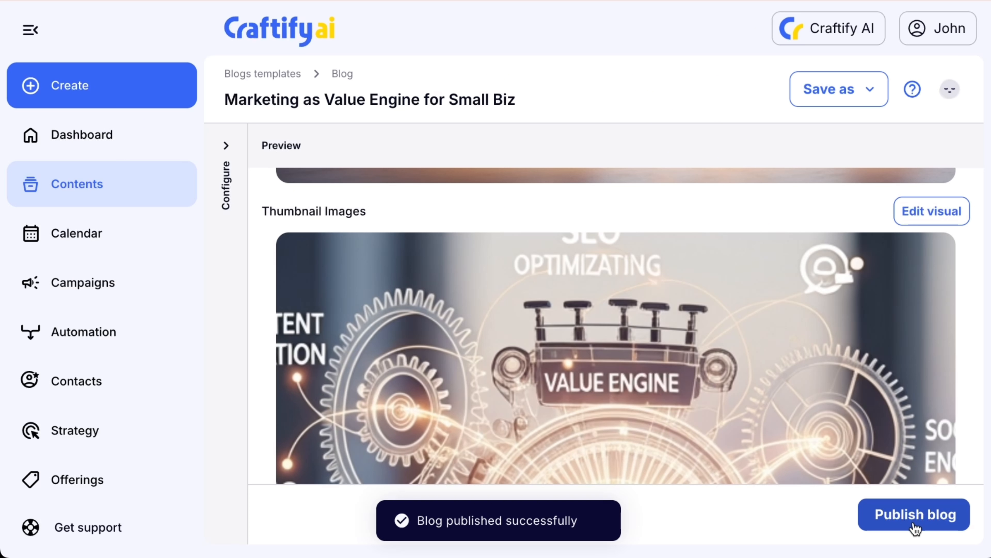
- In the content calendar, view the details of Monday's 10 AM blog post event
{"action": "left_click", "coordinate": [95, 253]}
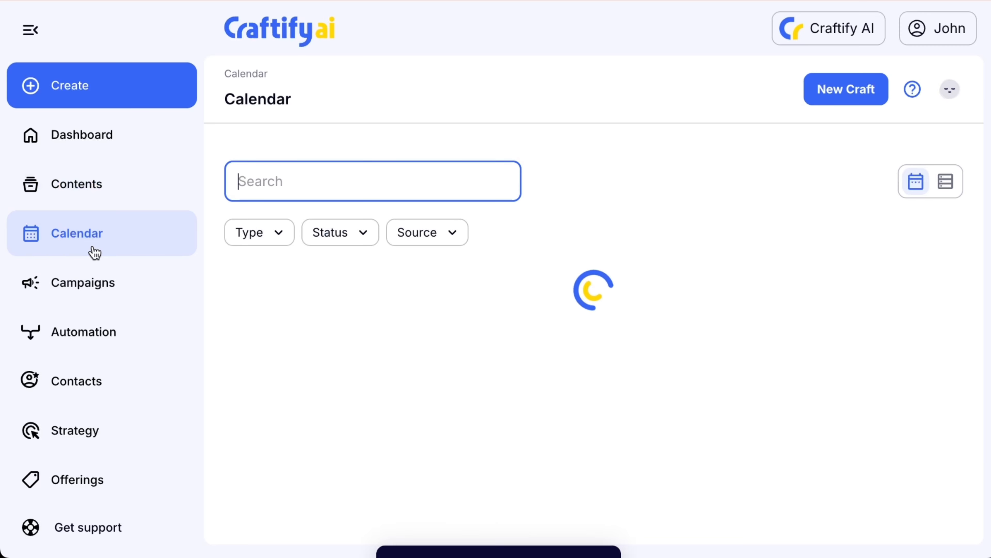
{"action": "scroll", "coordinate": [544, 391], "scroll_direction": "down", "scroll_amount": 3}
{"action": "scroll", "coordinate": [542, 391], "scroll_direction": "down", "scroll_amount": 8}
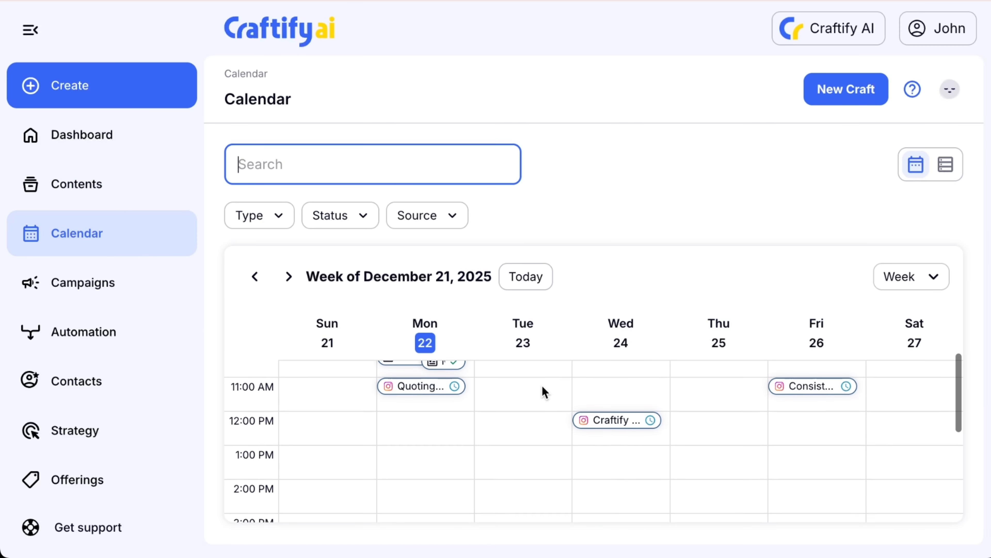
{"action": "scroll", "coordinate": [519, 363], "scroll_direction": "up", "scroll_amount": 1}
{"action": "left_click", "coordinate": [435, 400]}
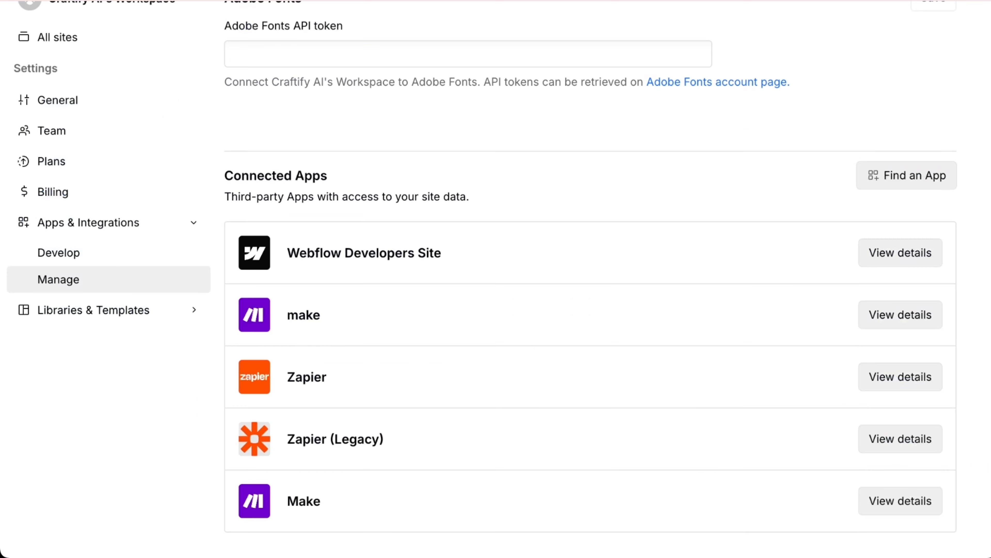
{"action": "scroll", "coordinate": [55, 99], "scroll_direction": "up", "scroll_amount": 3}
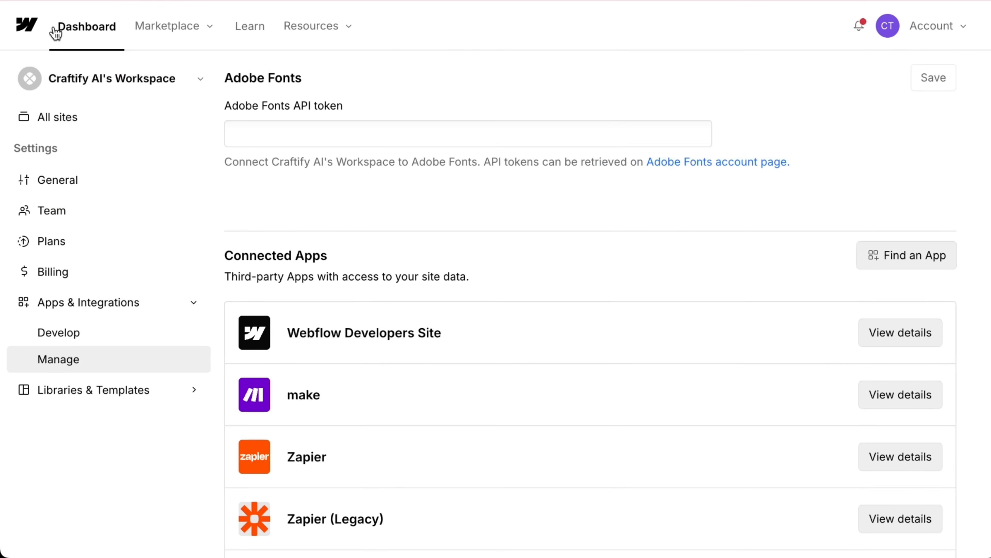
- From the Webflow dashboard, open Small Business Portfolio's CMS and its Blog Posts collection
{"action": "left_click", "coordinate": [56, 34]}
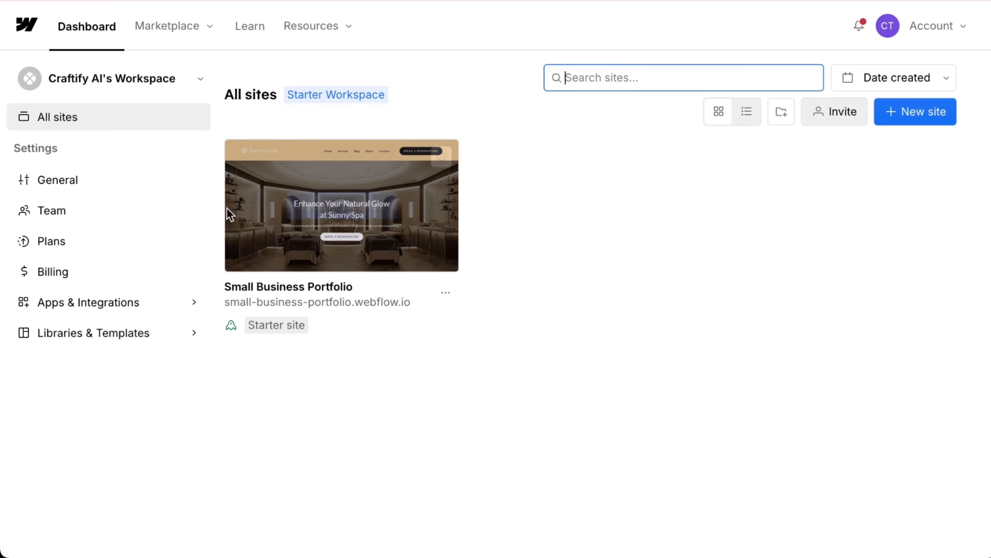
{"action": "left_click", "coordinate": [356, 210]}
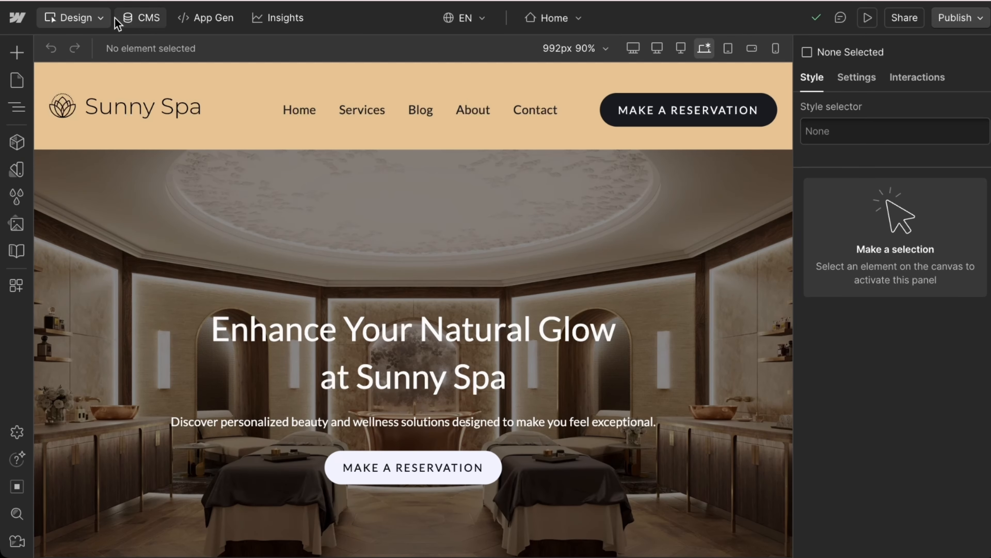
{"action": "left_click", "coordinate": [154, 20]}
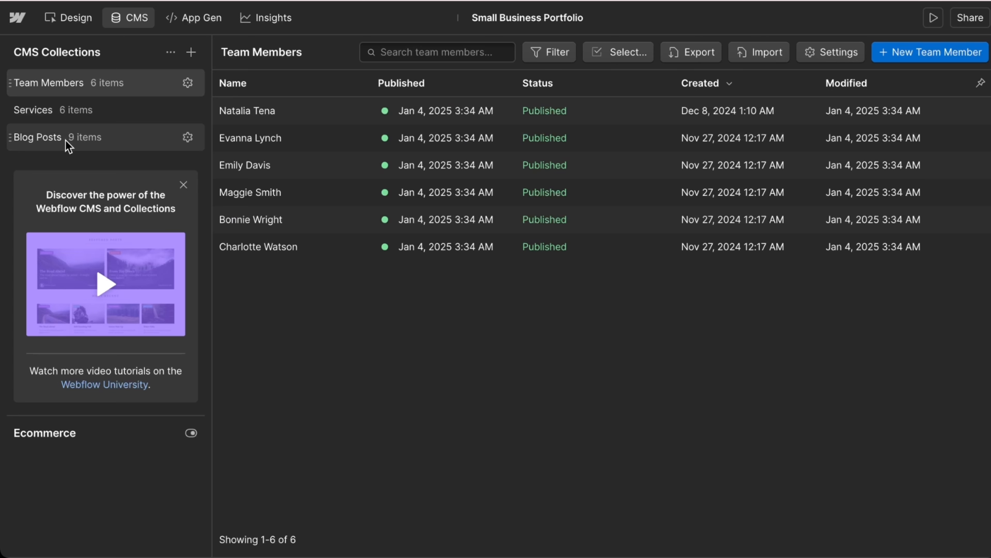
{"action": "left_click", "coordinate": [69, 147]}
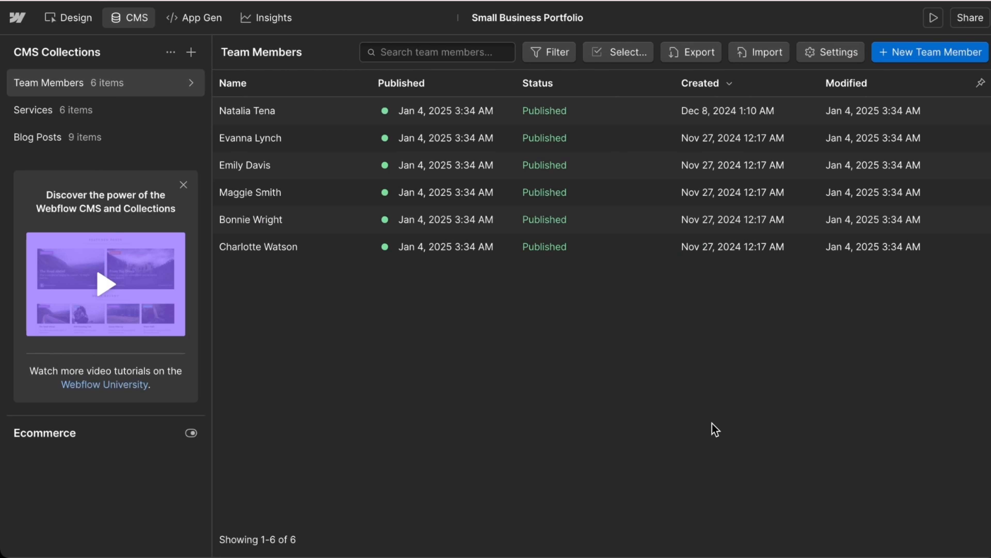
{"action": "left_click", "coordinate": [39, 142]}
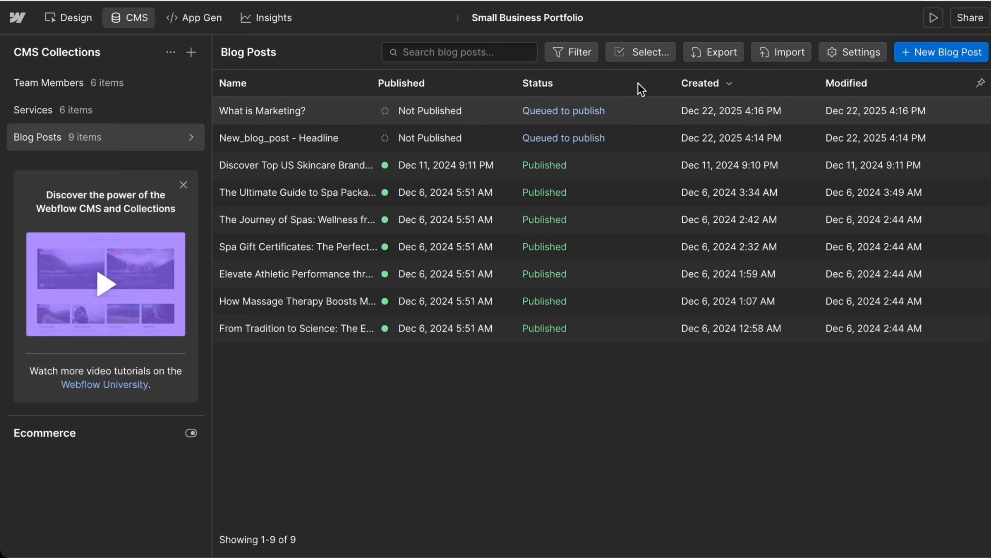
- Open the 'What is Marketing?' item and review its body, summary and image fields
{"action": "left_click", "coordinate": [272, 114]}
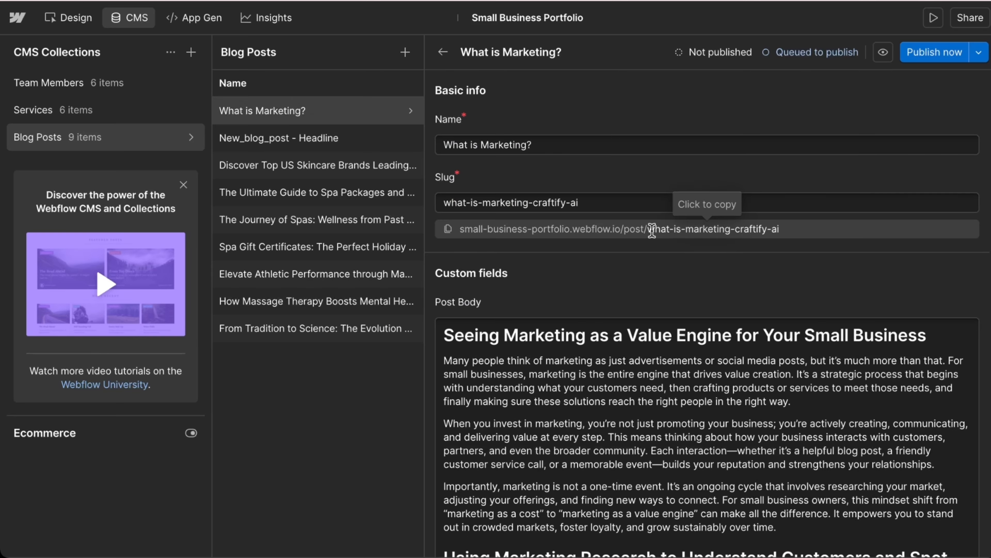
{"action": "scroll", "coordinate": [552, 280], "scroll_direction": "down", "scroll_amount": 5}
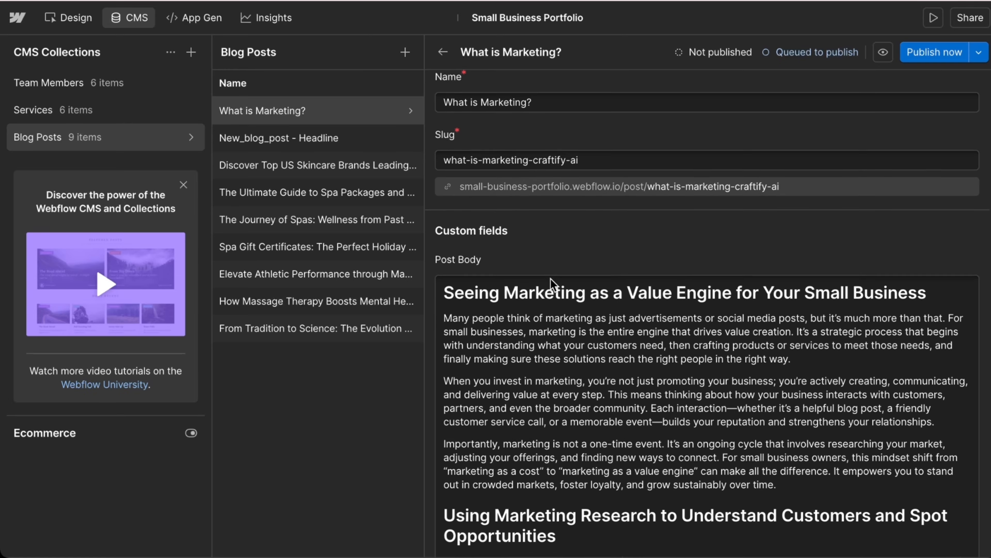
{"action": "scroll", "coordinate": [551, 279], "scroll_direction": "down", "scroll_amount": 20}
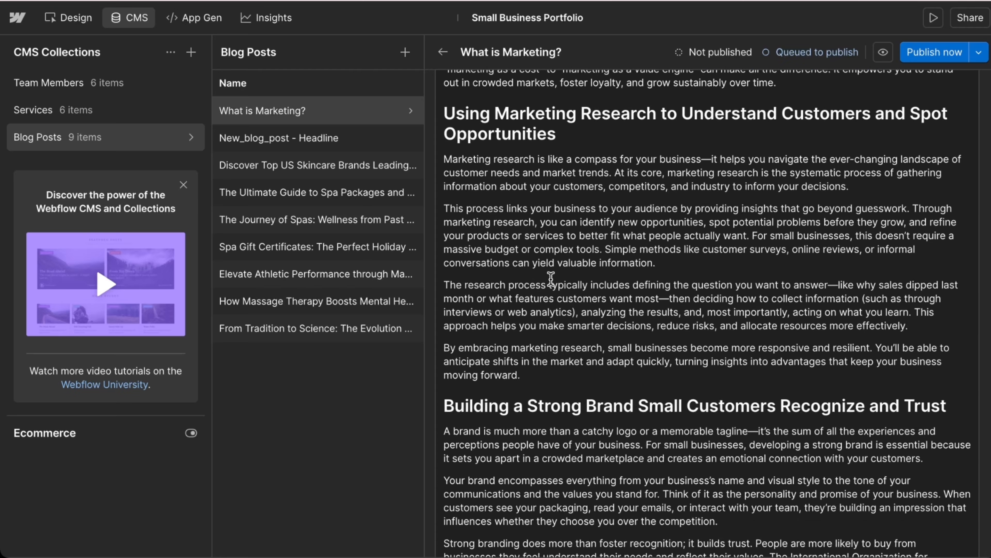
{"action": "scroll", "coordinate": [551, 278], "scroll_direction": "down", "scroll_amount": 20}
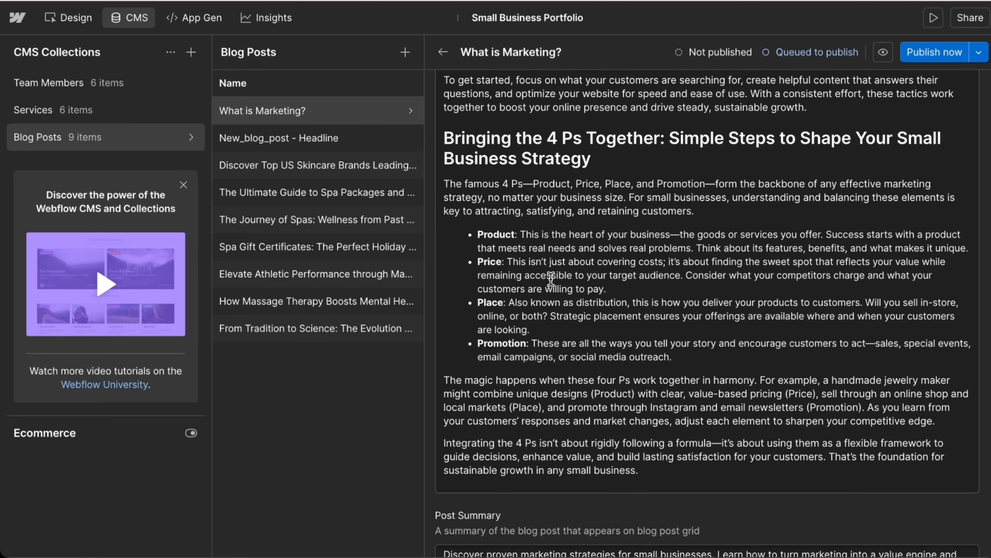
{"action": "scroll", "coordinate": [552, 280], "scroll_direction": "down", "scroll_amount": 5}
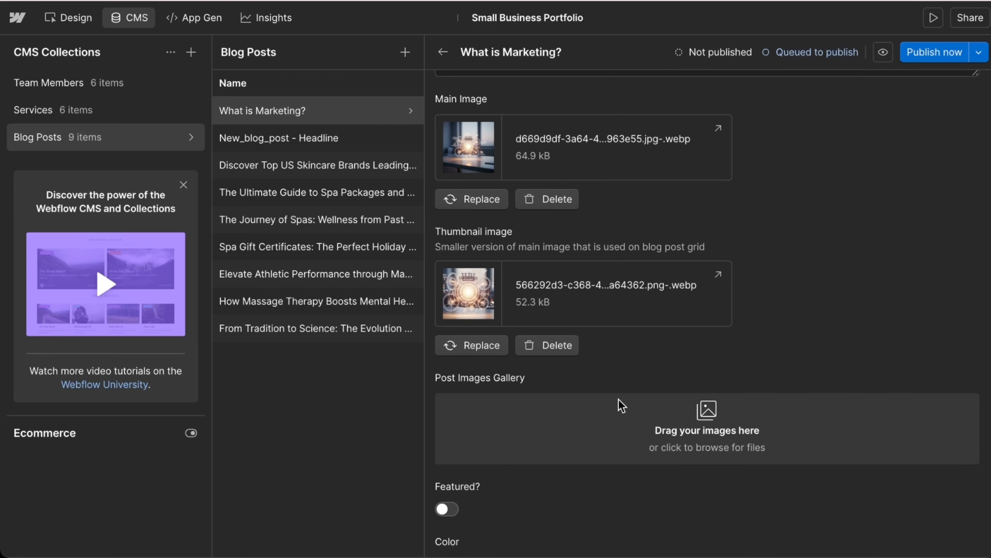
{"action": "scroll", "coordinate": [624, 426], "scroll_direction": "up", "scroll_amount": 10}
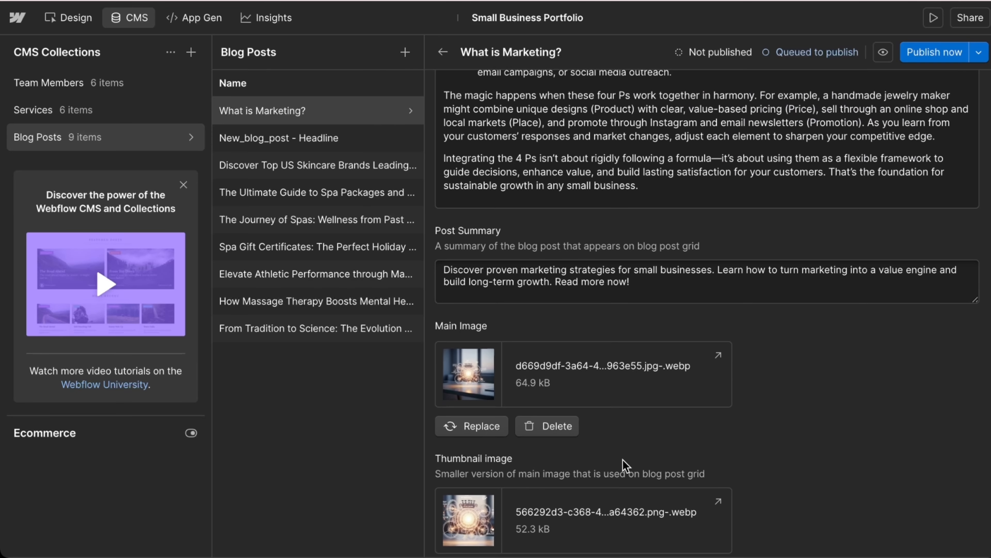
{"action": "scroll", "coordinate": [626, 461], "scroll_direction": "down", "scroll_amount": 10}
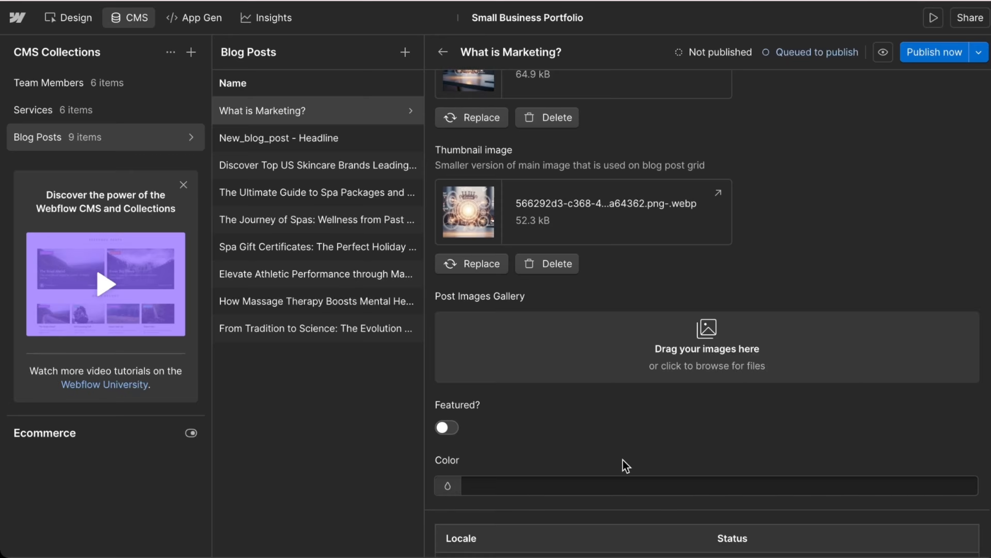
{"action": "scroll", "coordinate": [626, 465], "scroll_direction": "down", "scroll_amount": 12}
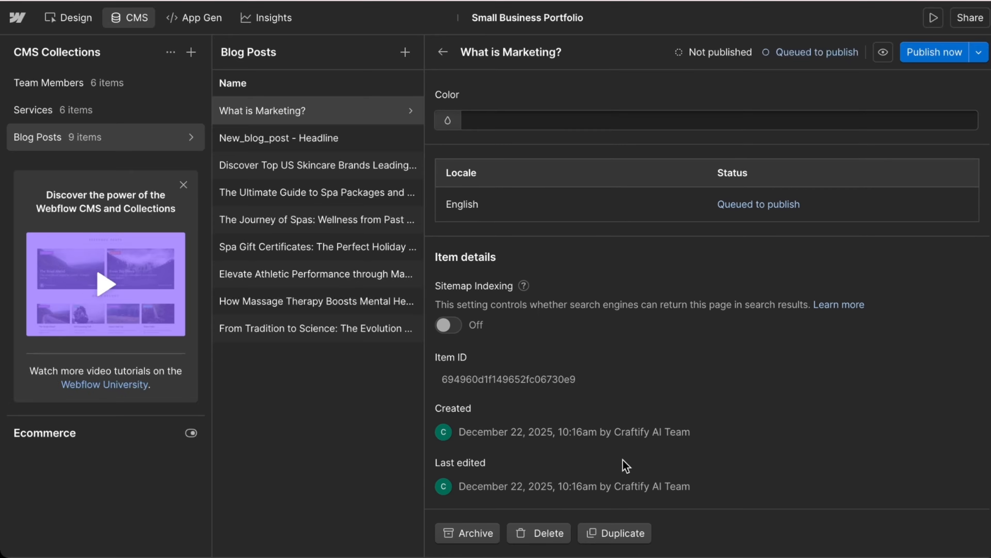
{"action": "scroll", "coordinate": [625, 465], "scroll_direction": "up", "scroll_amount": 20}
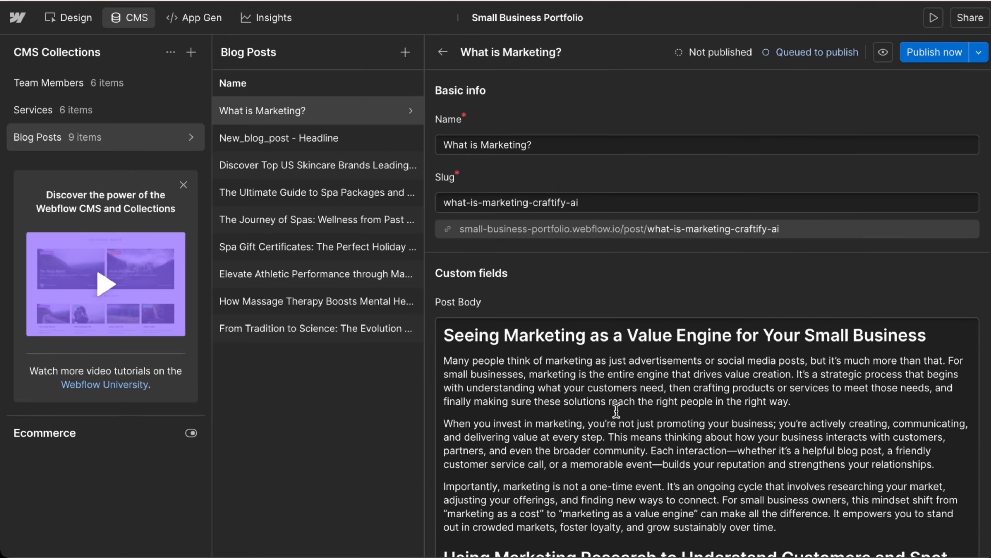